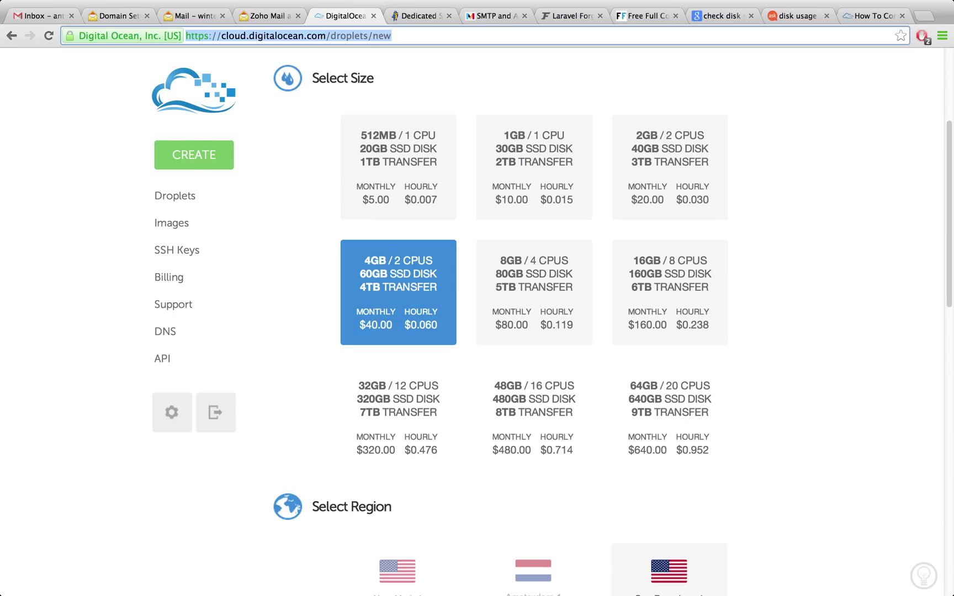
Return to Mandrill's SMTP & API Credentials page (smtp.mandrillapp.com, port 587) after checking other tabs and spaces
click(492, 16)
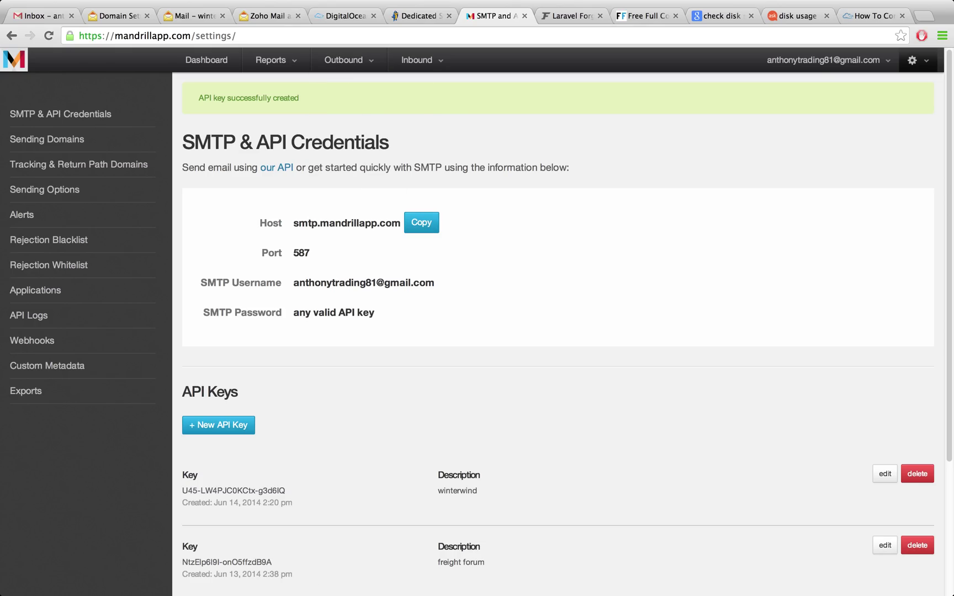
click(268, 16)
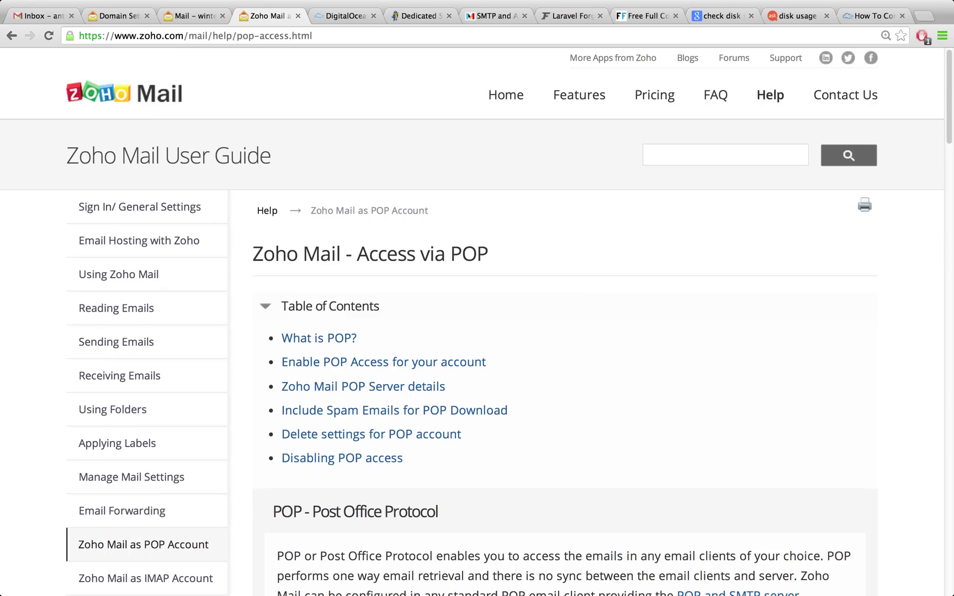
click(491, 15)
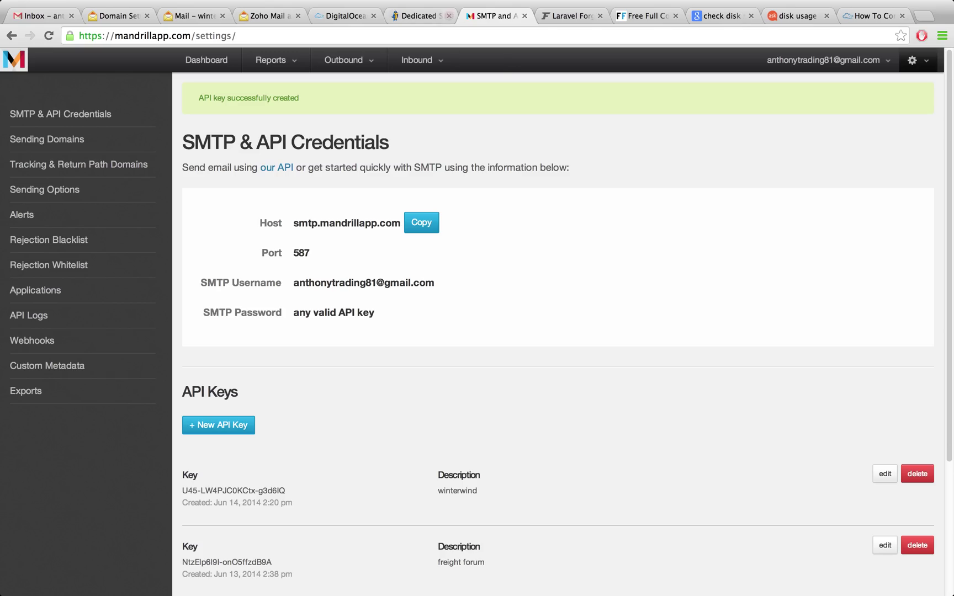
mouse_move(271, 59)
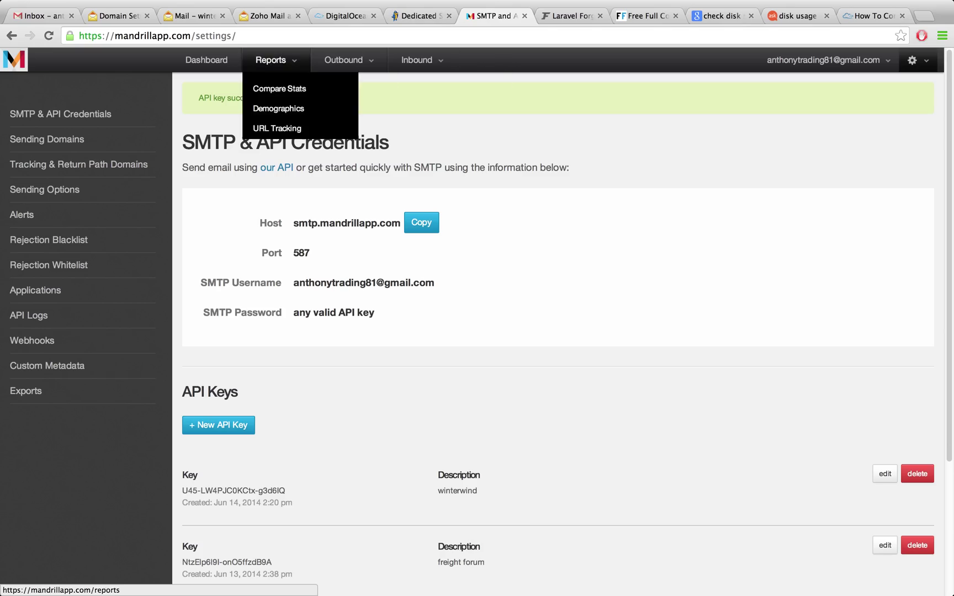
key(ctrl+Left)
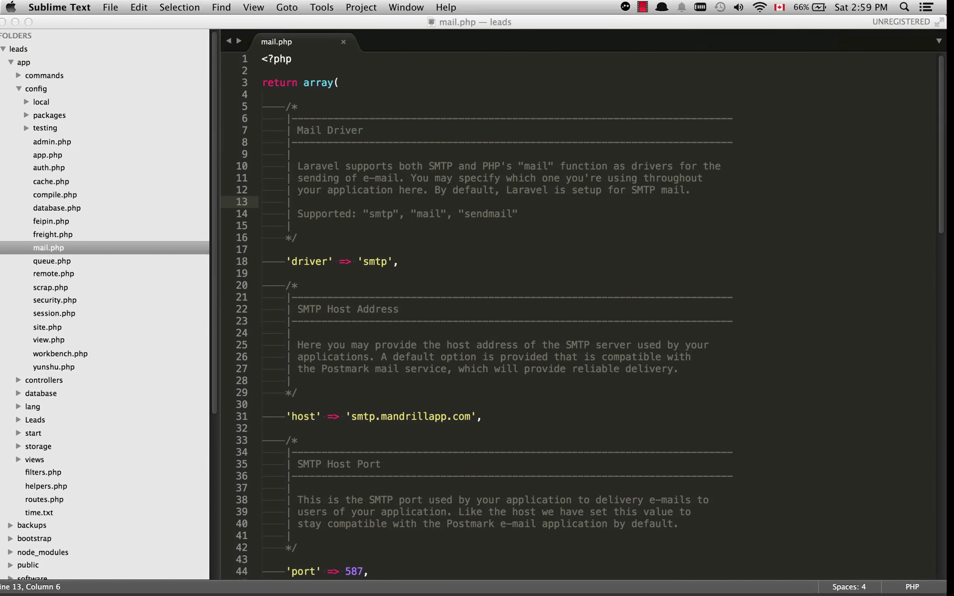
key(ctrl+Right)
key(ctrl+Right)
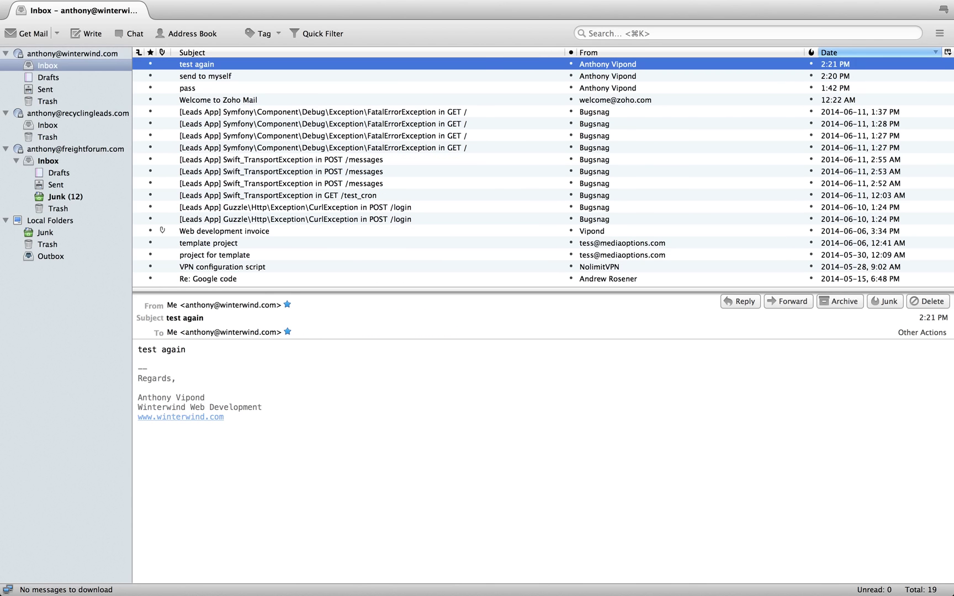
key(ctrl+Left)
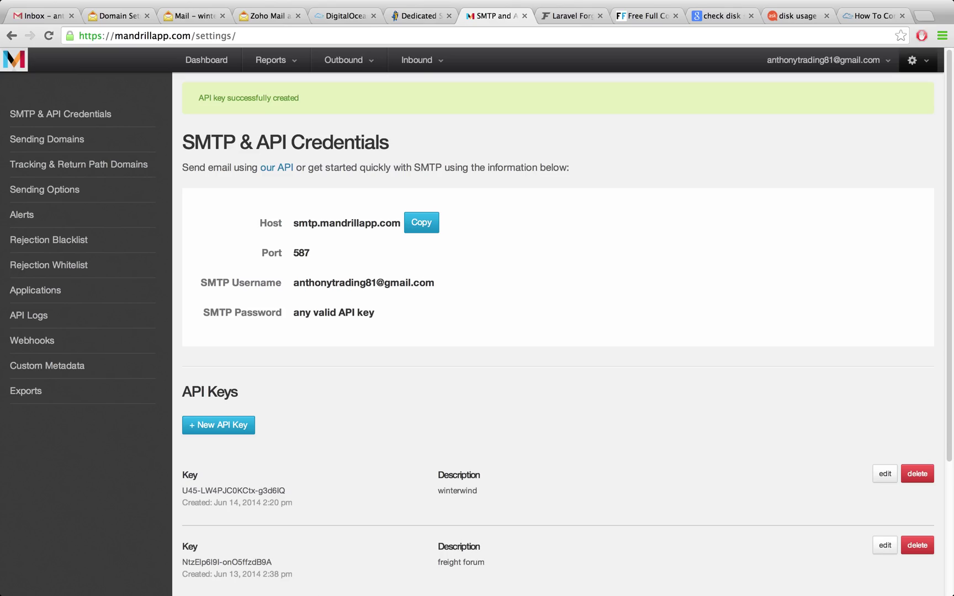
Show the 'Zoho Mail - Access via POP' guide, then start a fresh Google tab
click(267, 16)
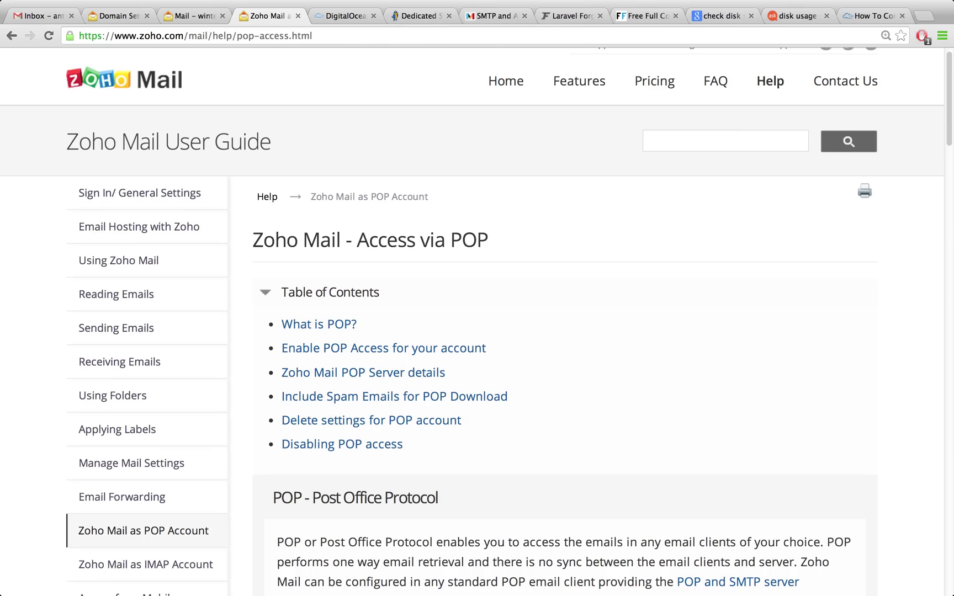
scroll(472, 322, up, 1)
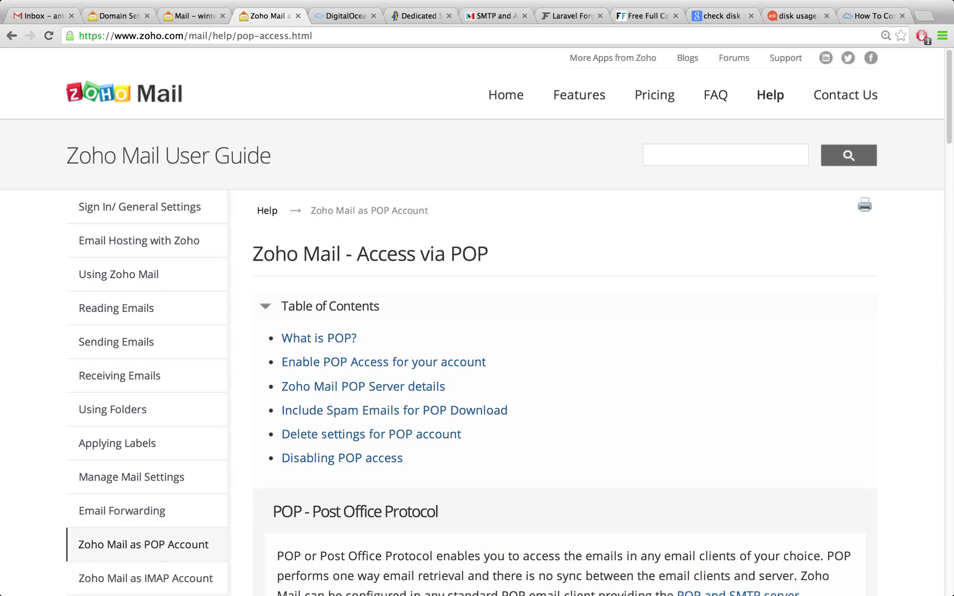
key(super+t)
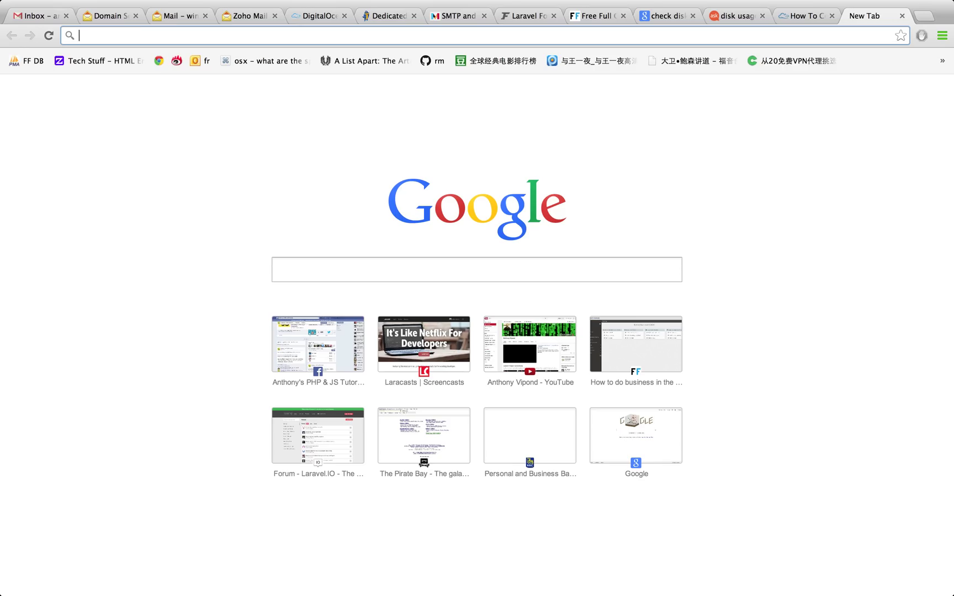
Load winterwind.com in the new tab and return to the Zoho POP guide
text(wint)
key(Return)
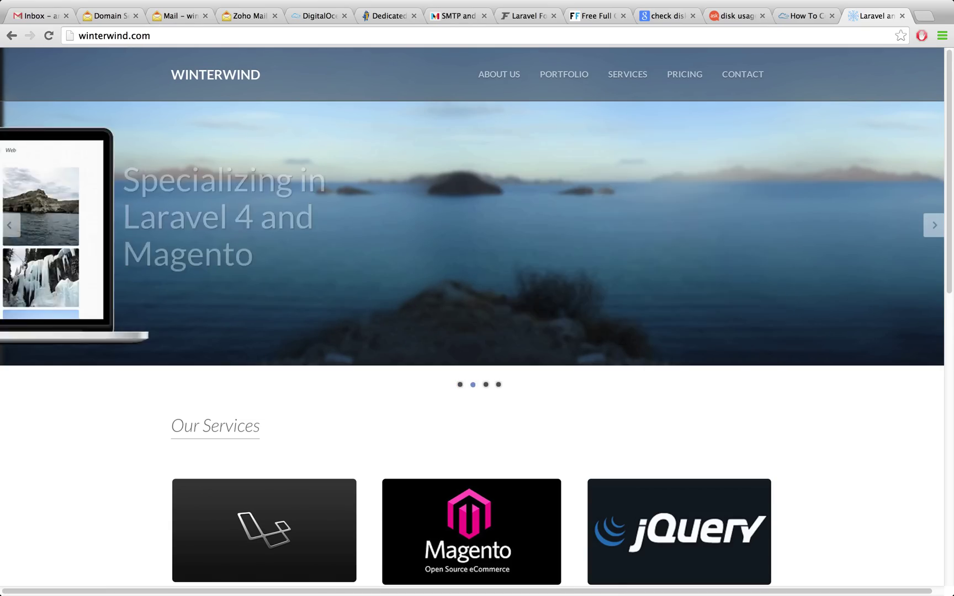
key(super+l)
key(Right)
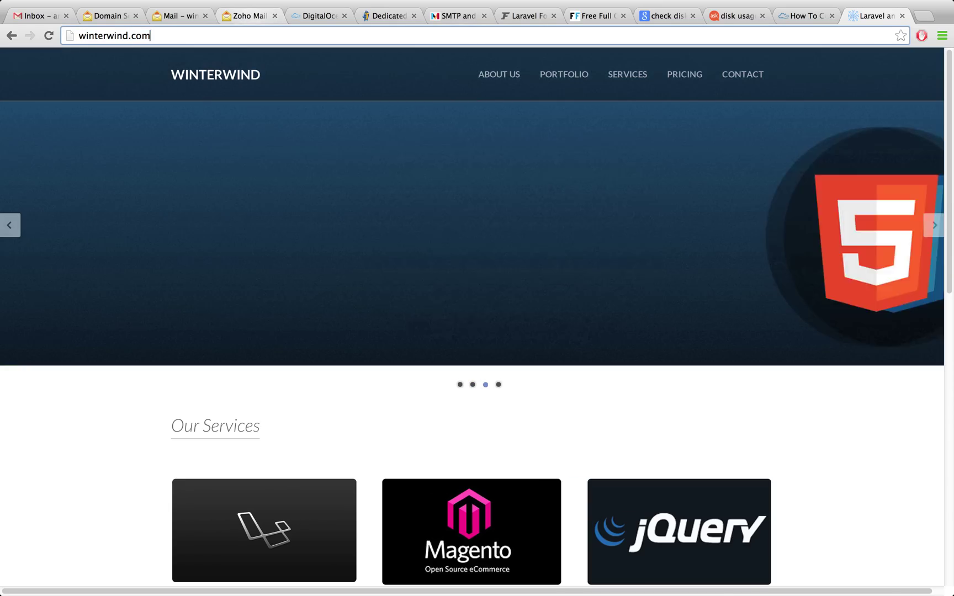
key(super+4)
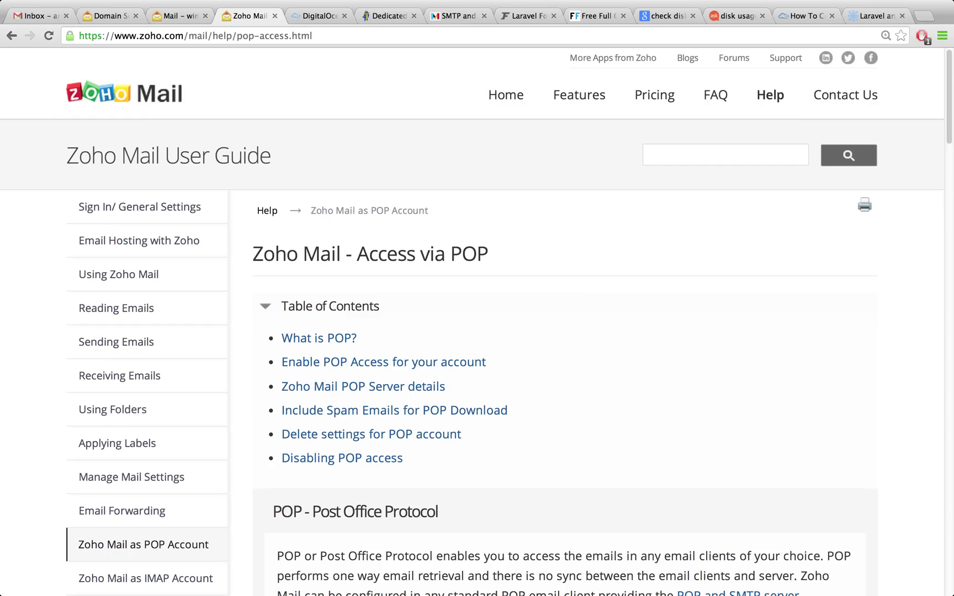
Read through the Zoho Mail POP access help page
scroll(477, 323, down, 5)
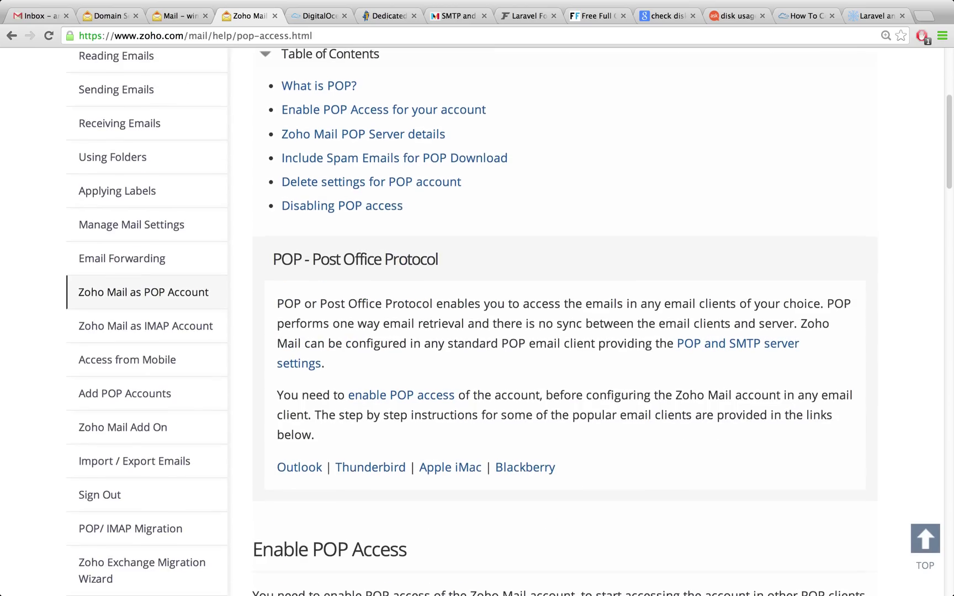
scroll(477, 323, up, 3)
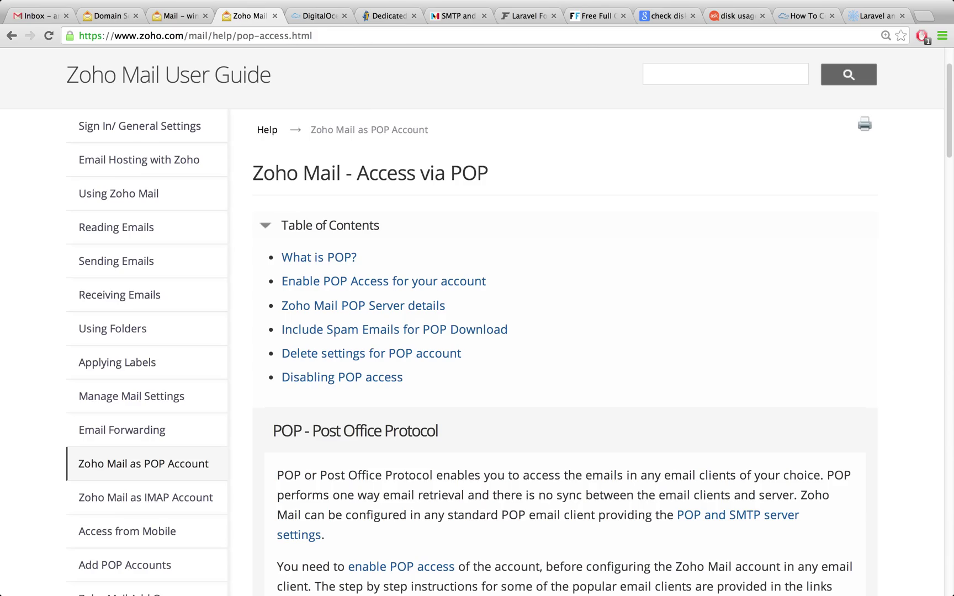
scroll(472, 322, up, 1)
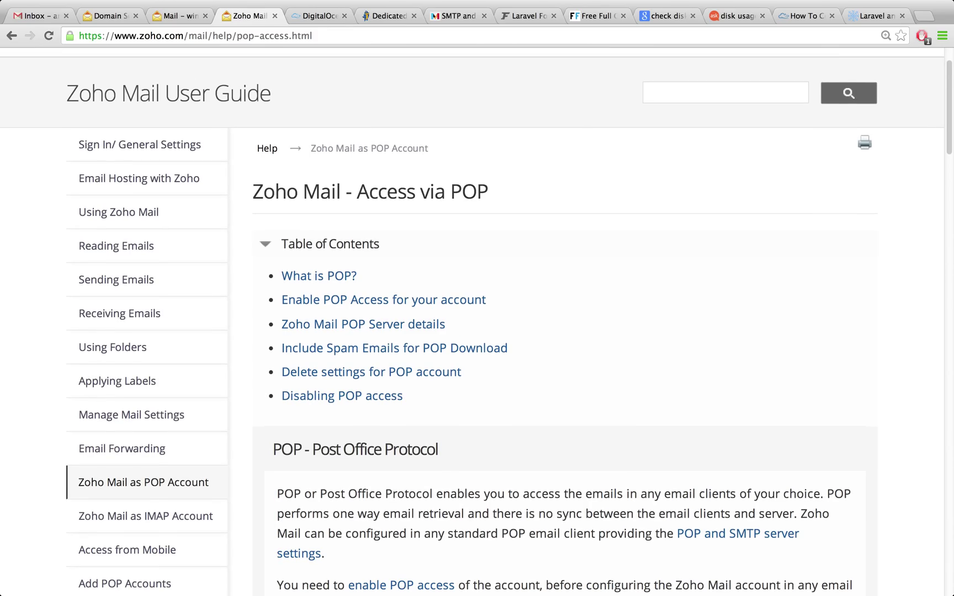
scroll(471, 320, up, 2)
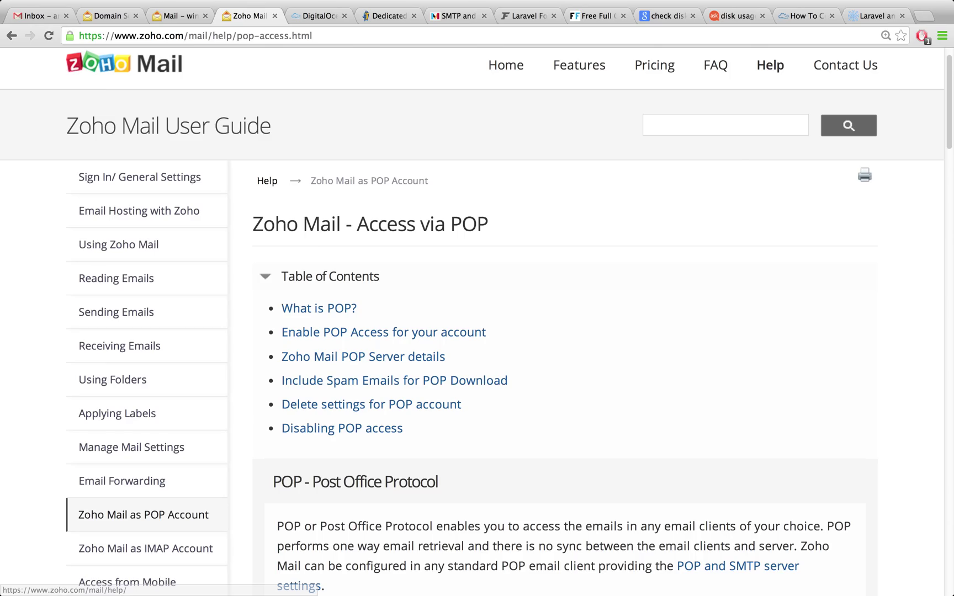
Glance at the winterwind, HostGator dedicated and DigitalOcean tabs, ending on Mandrill's SMTP credentials
click(878, 16)
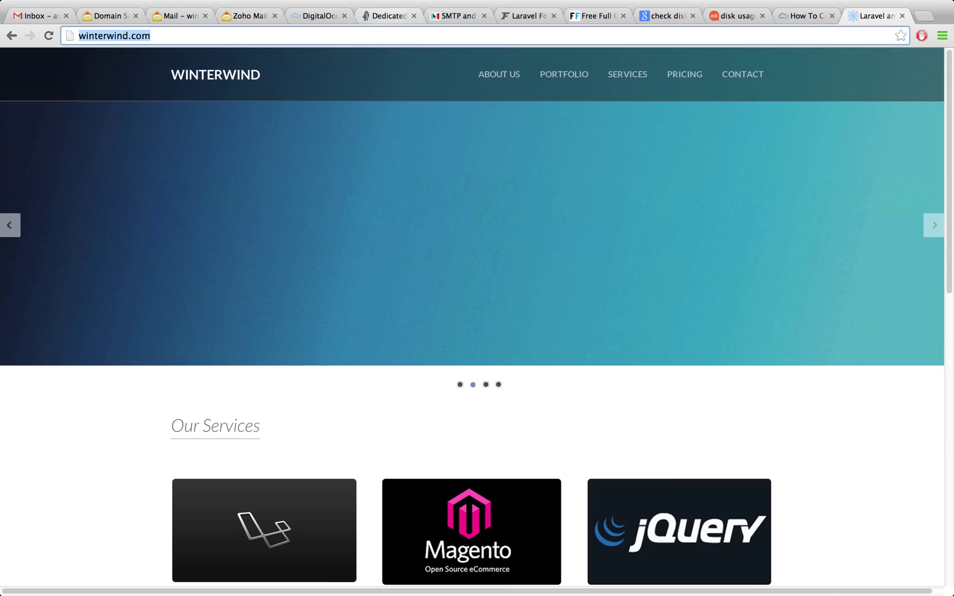
click(386, 16)
click(318, 16)
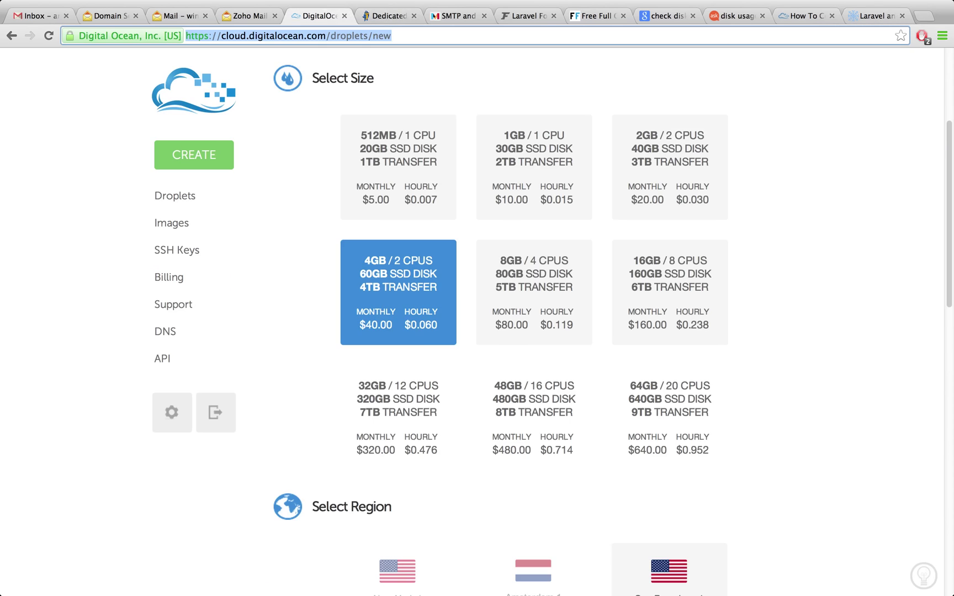
click(248, 16)
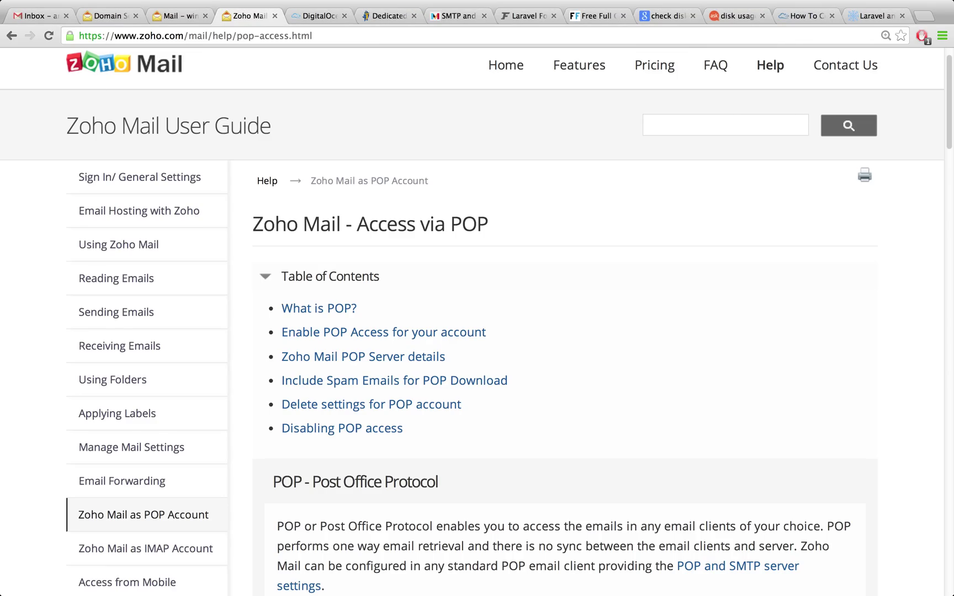
click(455, 15)
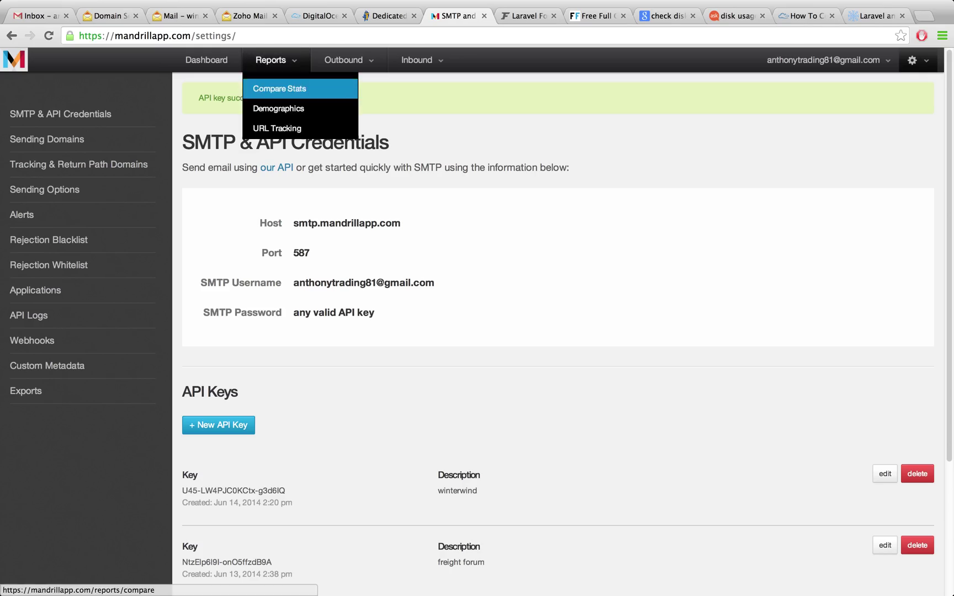
Review Mandrill's SMTP credentials and winterwind API key, then move to mail.php in Sublime Text
mouse_move(387, 223)
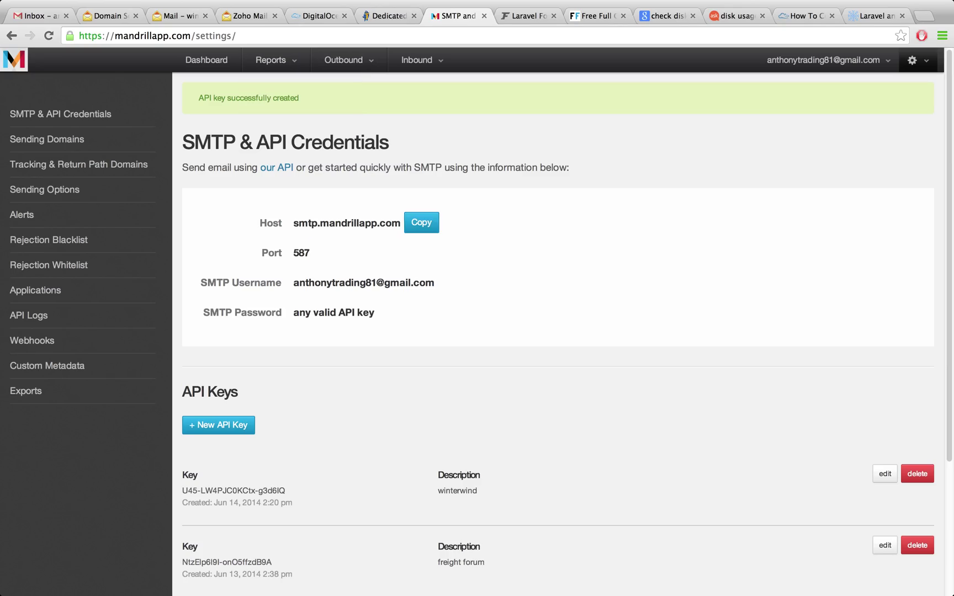
scroll(552, 331, down, 4)
scroll(552, 332, up, 4)
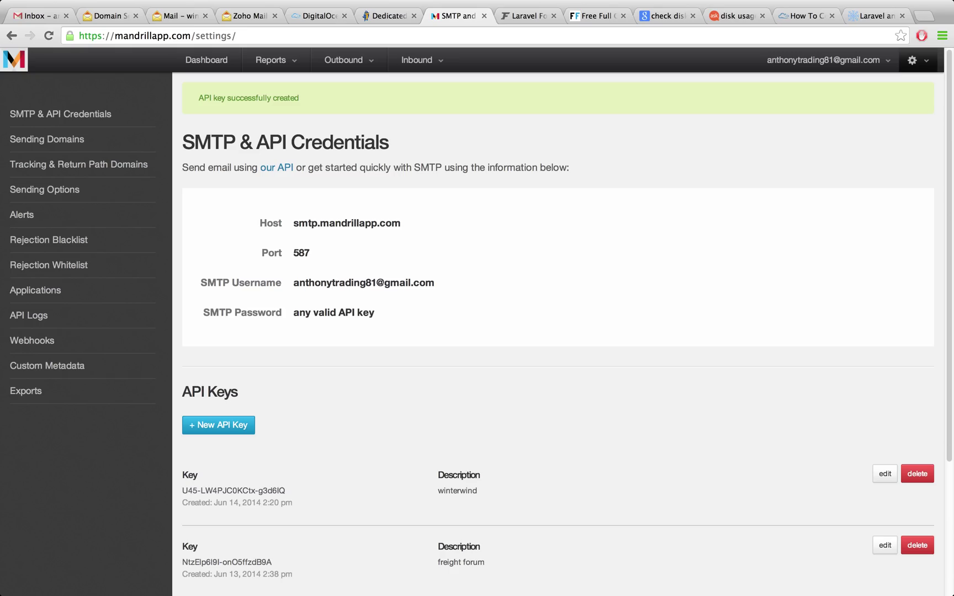
key(super+Tab)
Review the Mail Driver comment block and the 'smtp' driver value in mail.php
scroll(590, 316, up, 5)
scroll(484, 316, up, 1)
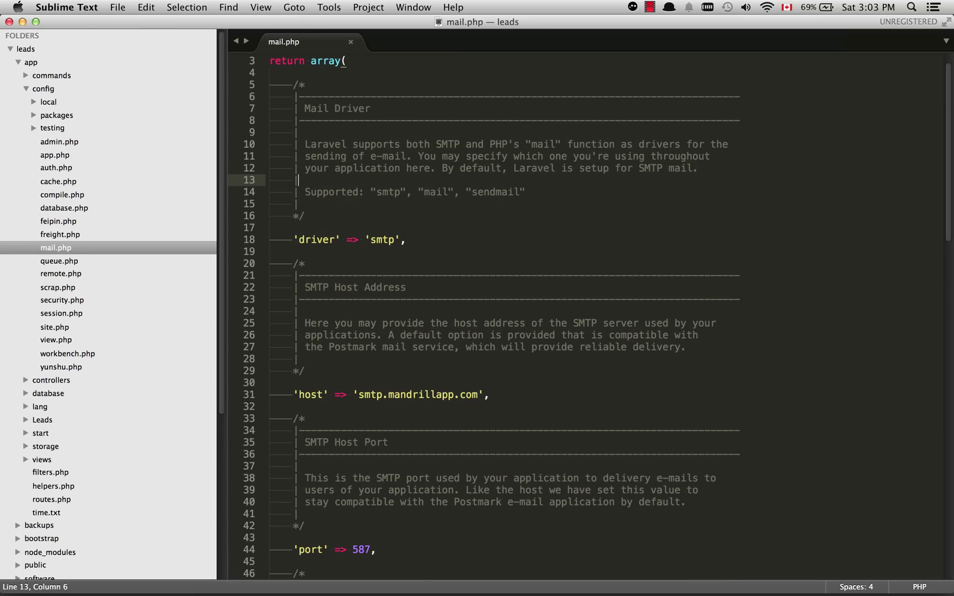
drag(346, 120, 304, 216)
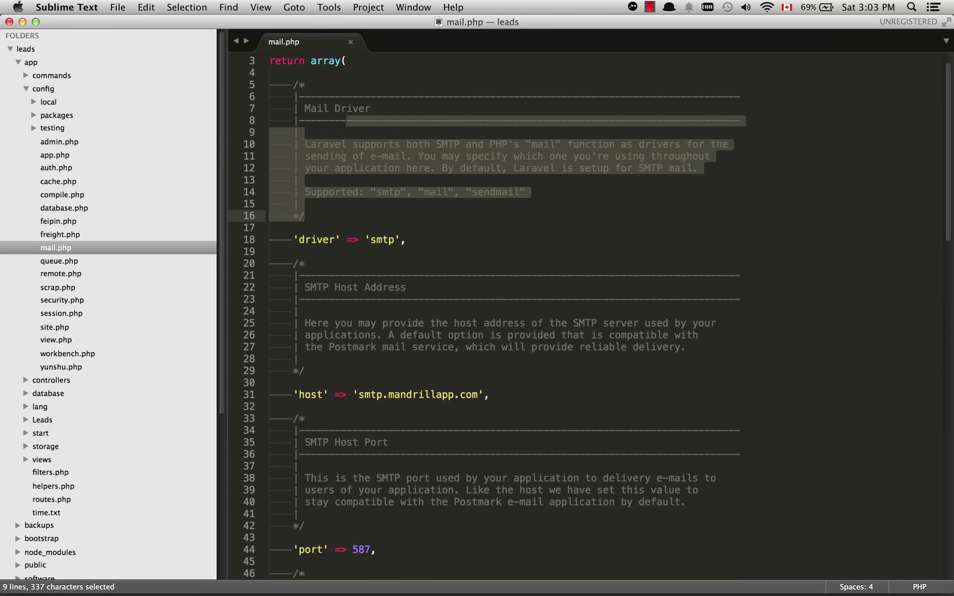
key(Down)
key(super+u)
key(Down)
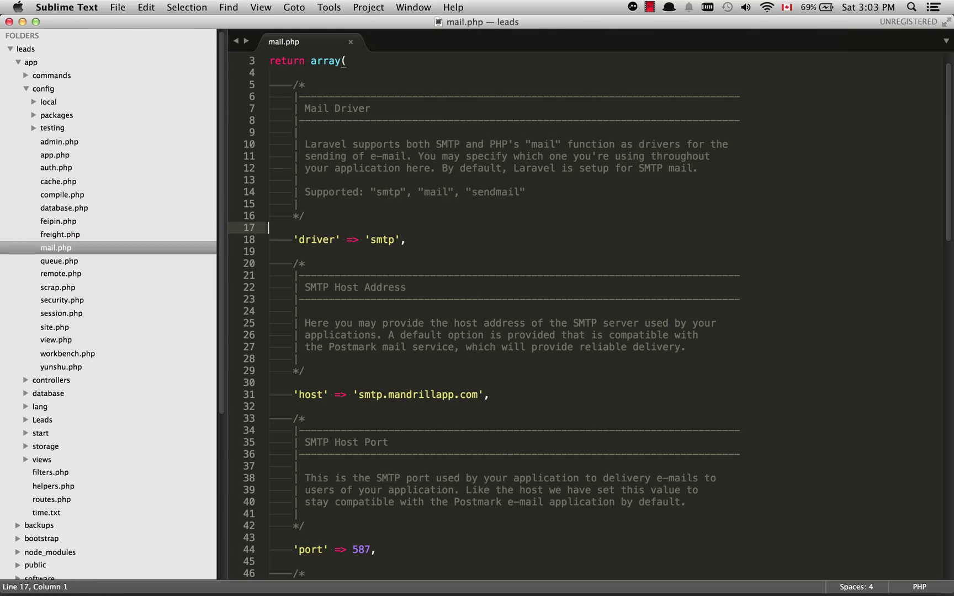
scroll(589, 316, up, 2)
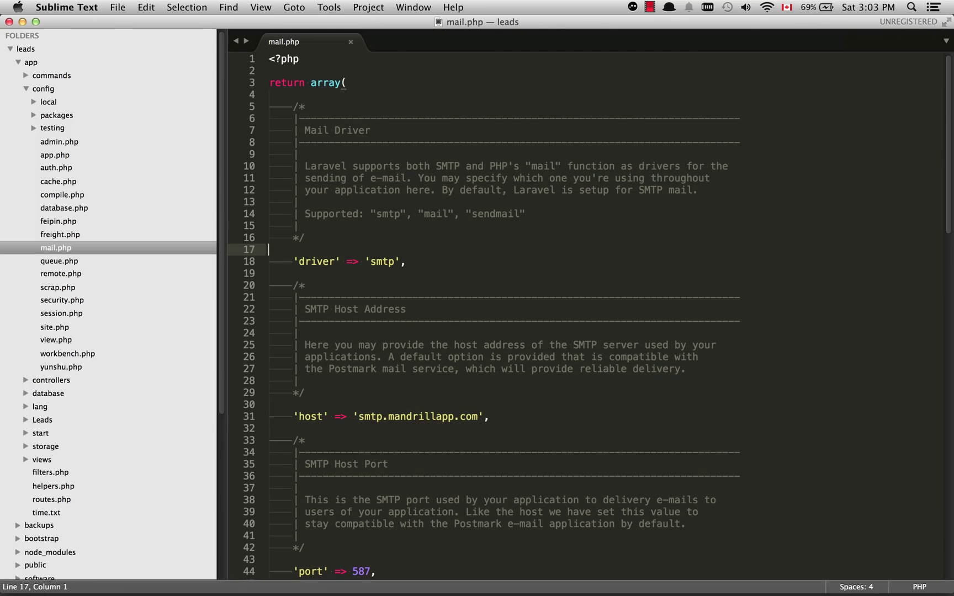
scroll(590, 315, down, 2)
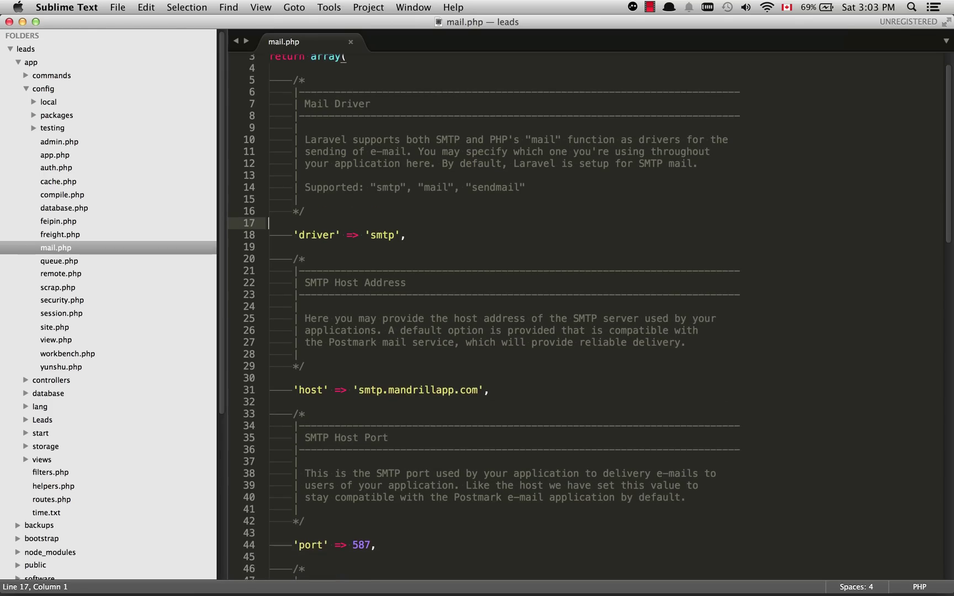
scroll(589, 316, down, 1)
double_click(381, 214)
click(381, 214)
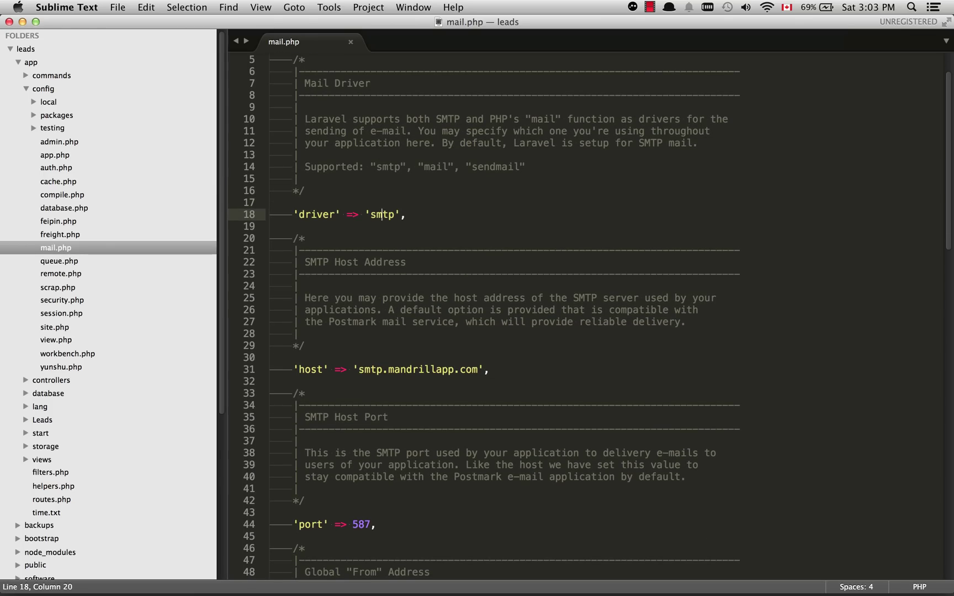
Check the host smtp.mandrillapp.com and port 587 settings
scroll(590, 317, down, 8)
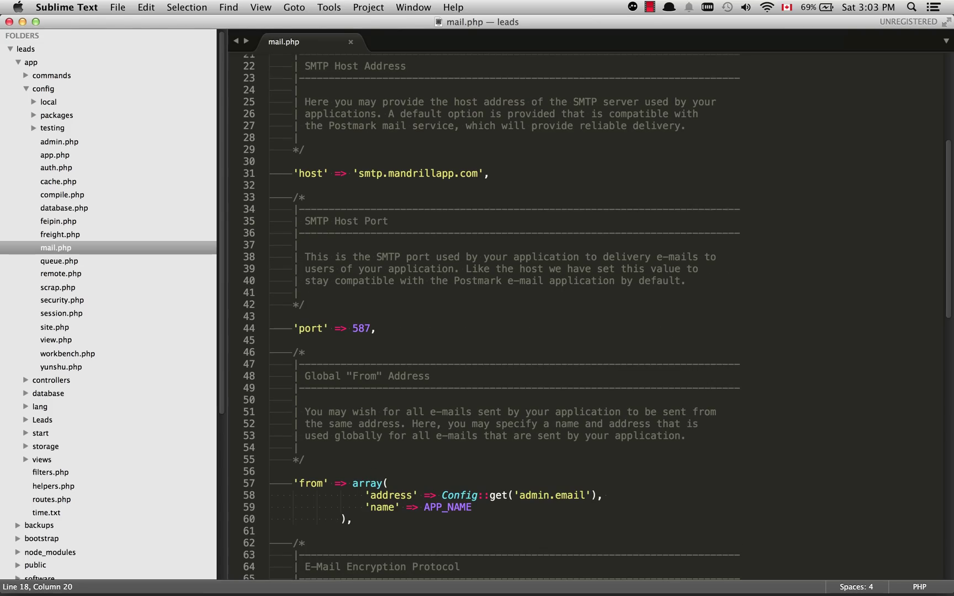
drag(358, 174, 478, 173)
click(459, 232)
scroll(460, 232, down, 2)
drag(353, 283, 269, 251)
click(375, 282)
Review the 'from' address block on lines 56–60
scroll(474, 309, down, 5)
click(351, 299)
click(399, 276)
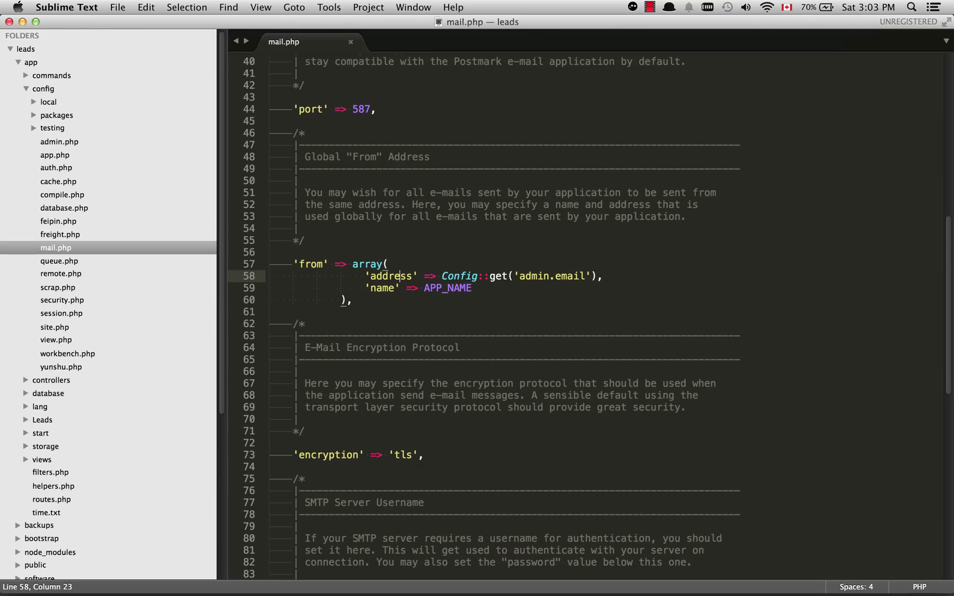
drag(370, 276, 596, 276)
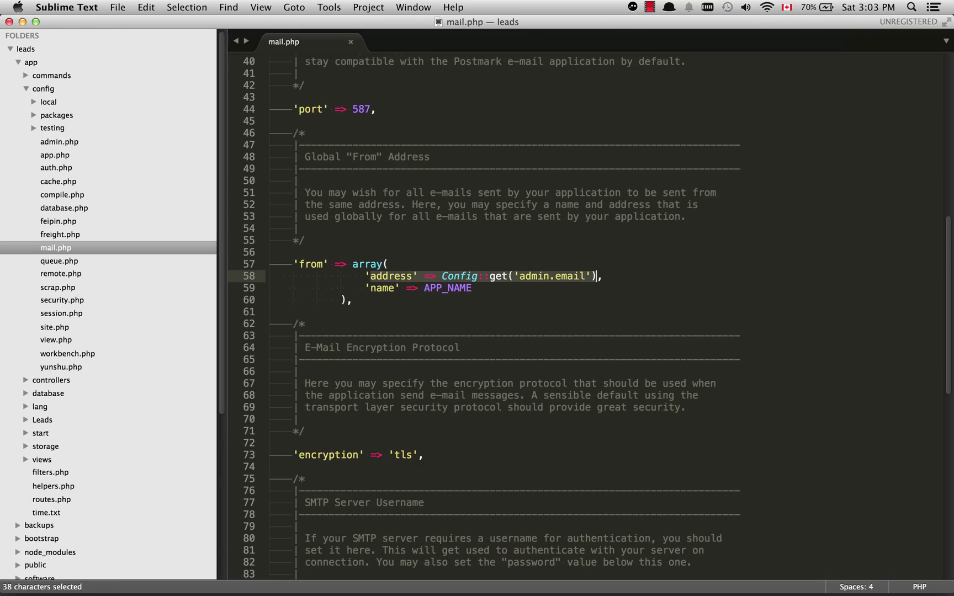
click(585, 276)
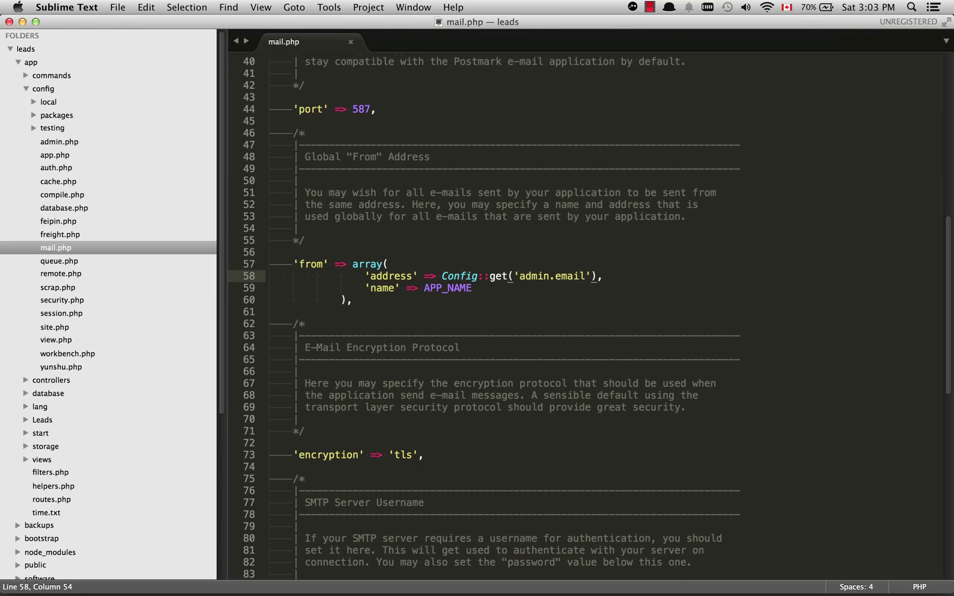
scroll(585, 276, down, 4)
scroll(585, 276, up, 1)
drag(271, 144, 353, 192)
click(352, 192)
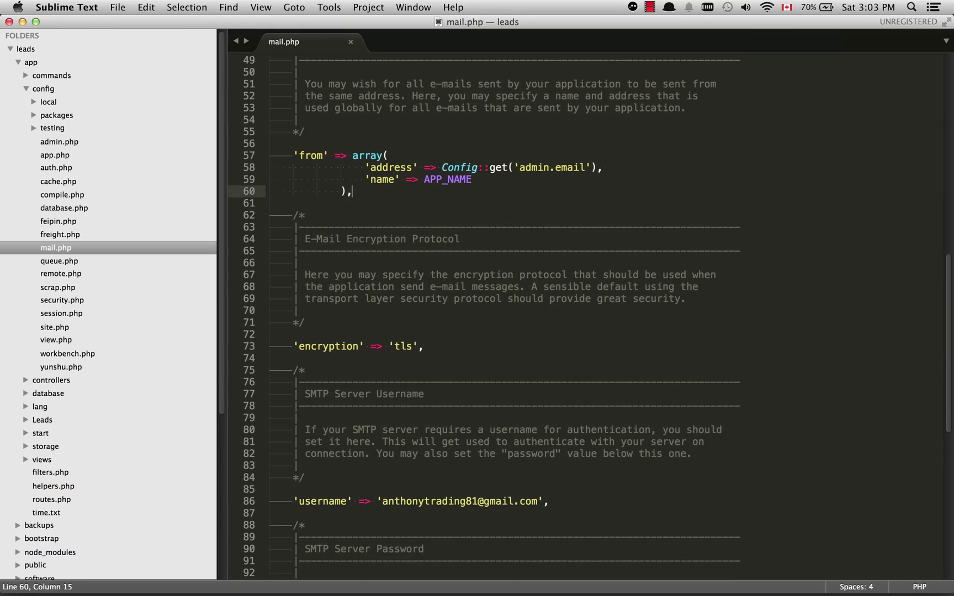
Check the 'username' value on line 86
scroll(353, 191, down, 5)
scroll(352, 192, up, 1)
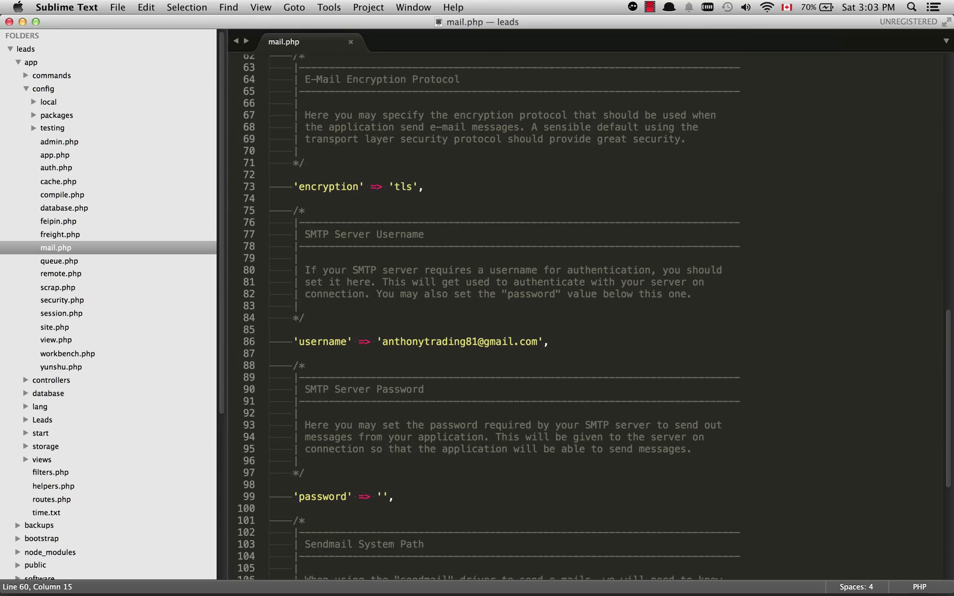
scroll(586, 314, up, 1)
scroll(585, 314, down, 3)
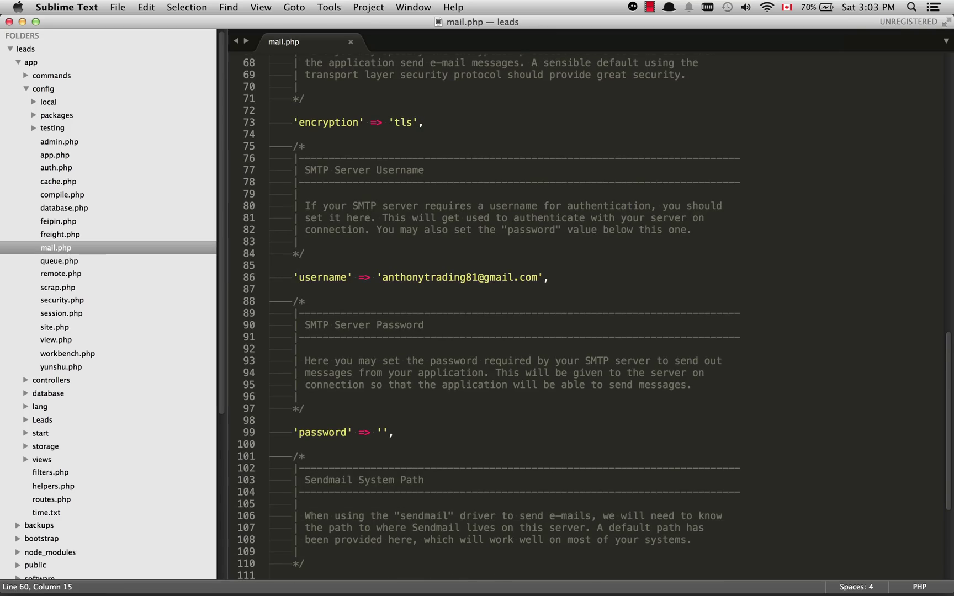
drag(381, 277, 544, 278)
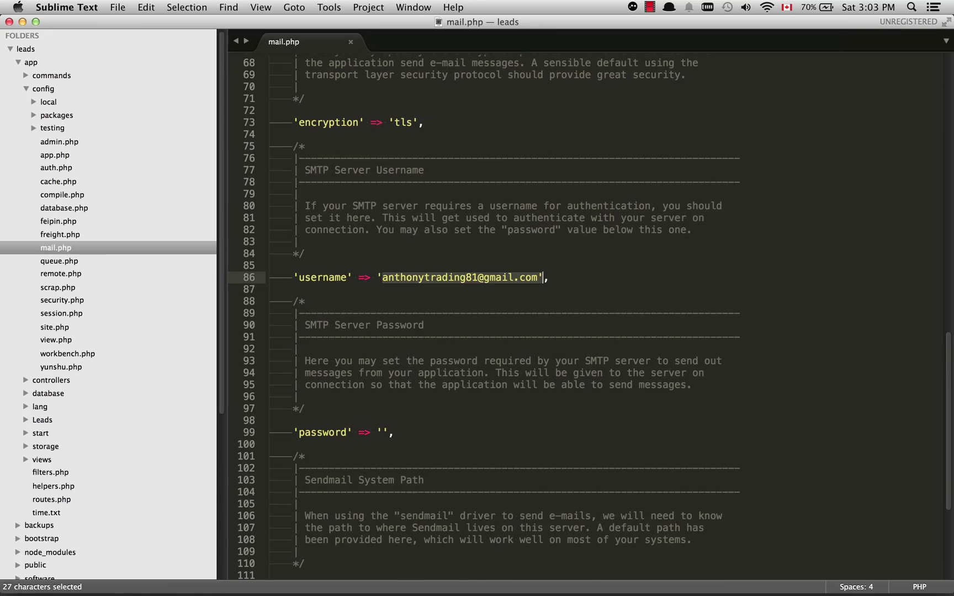
click(543, 277)
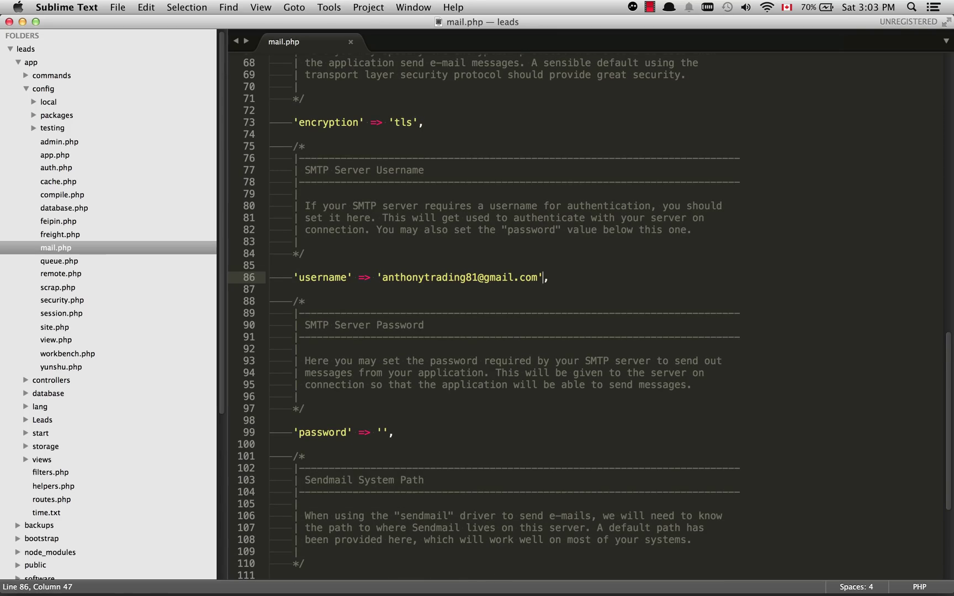
Compare the password line with Mandrill's Host through Password credential rows
key(ctrl+Right)
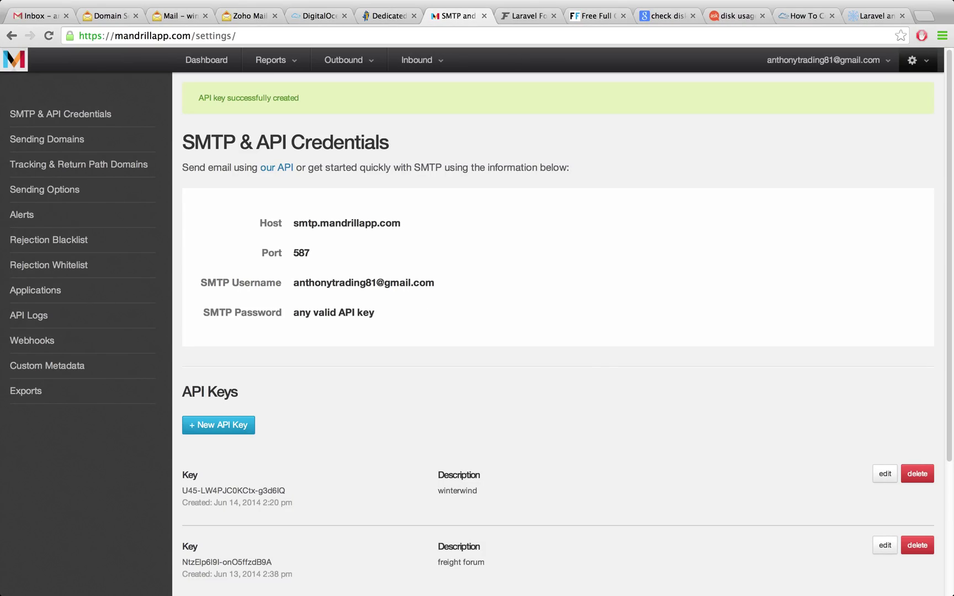
key(ctrl+Left)
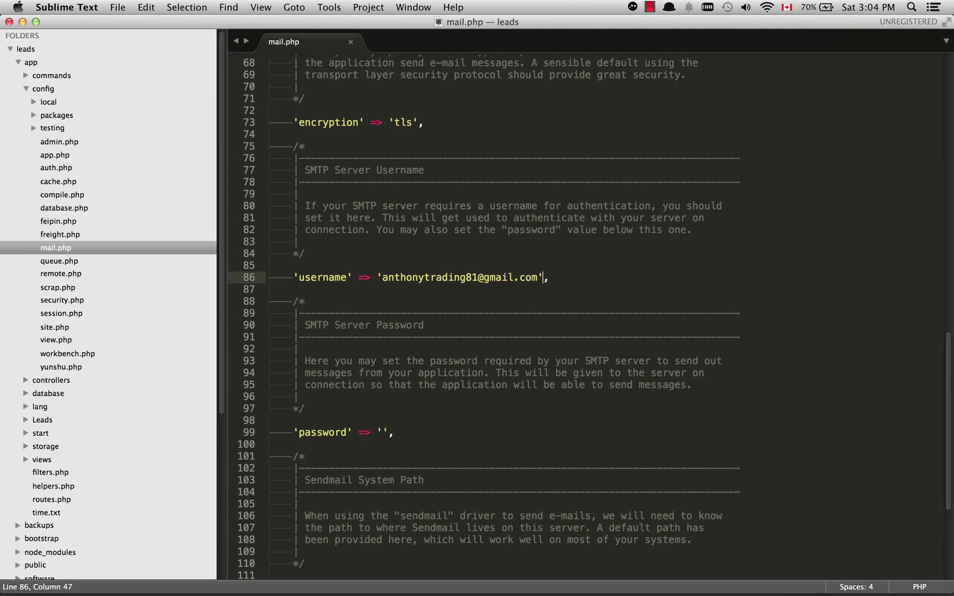
click(270, 342)
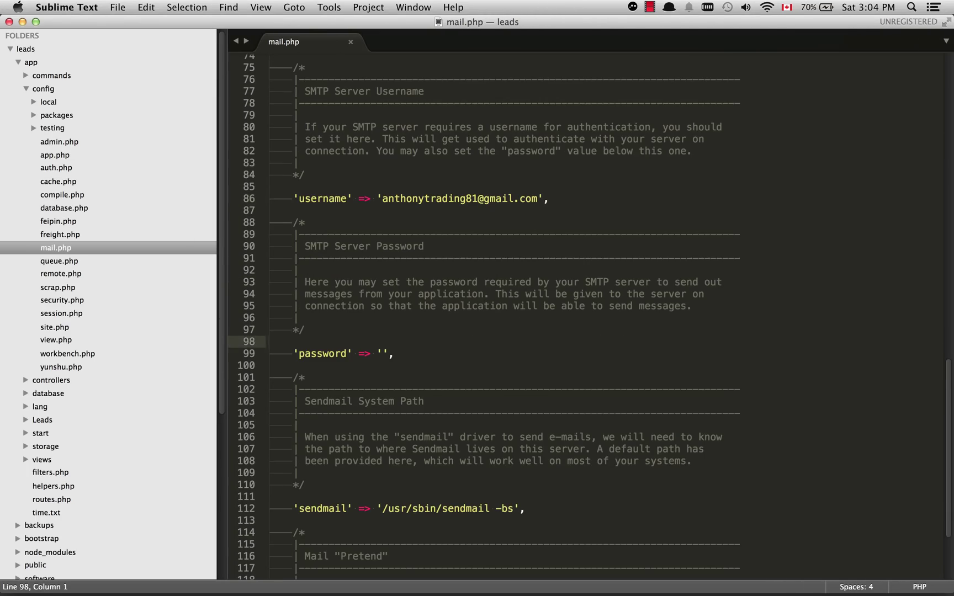
key(ctrl+Right)
scroll(425, 220, down, 1)
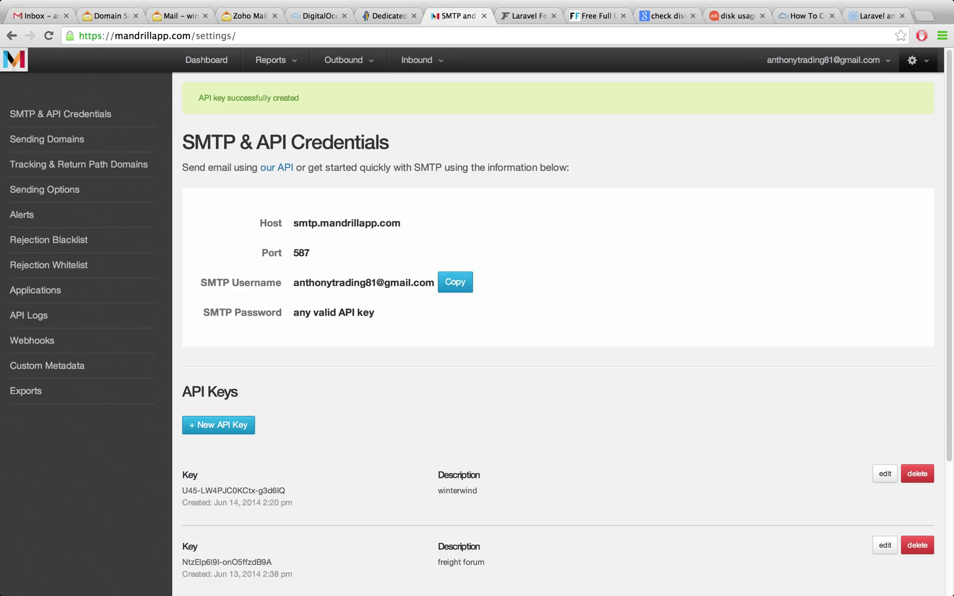
drag(376, 312, 221, 220)
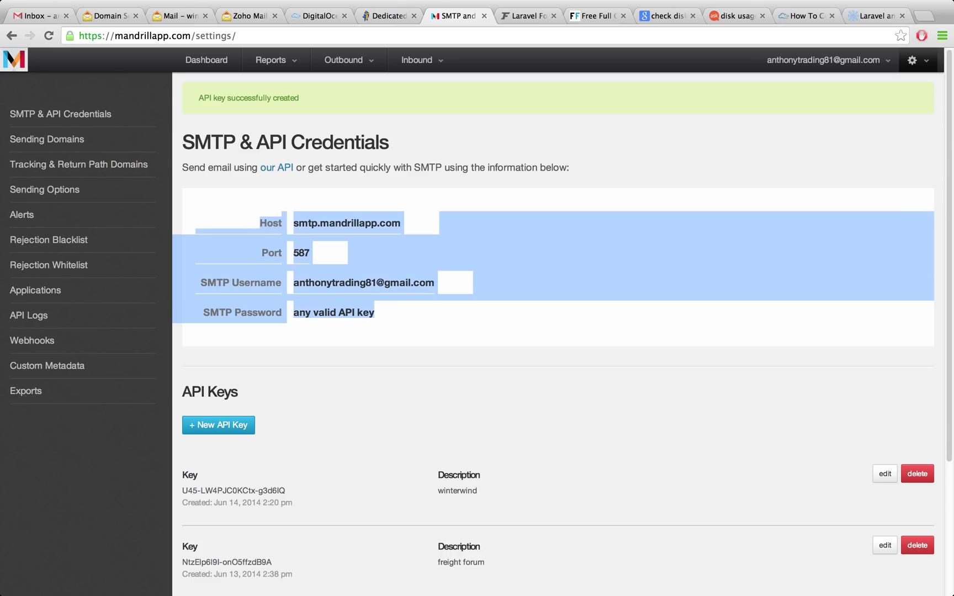
click(221, 220)
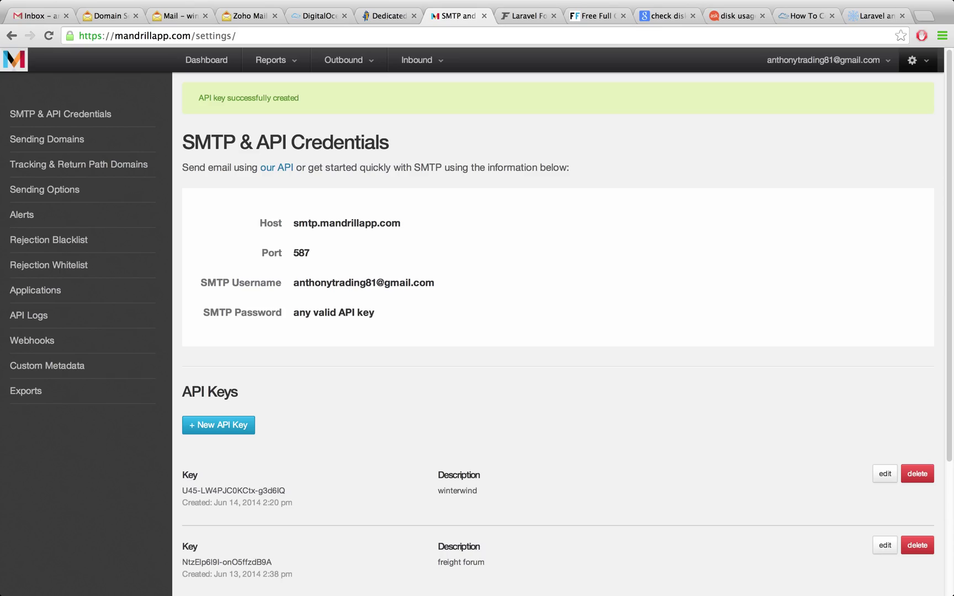
drag(299, 312, 374, 312)
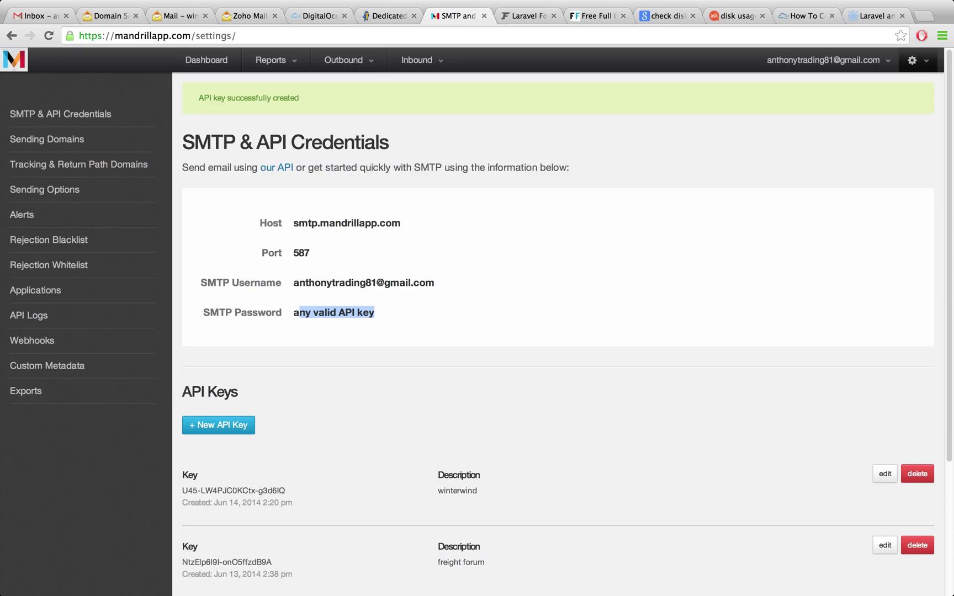
click(374, 312)
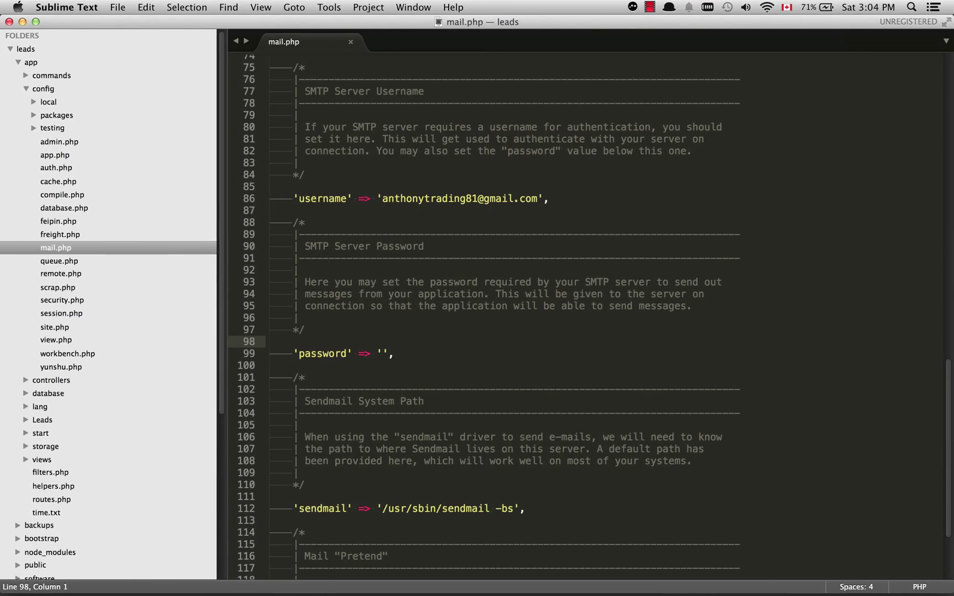
key(super+Tab)
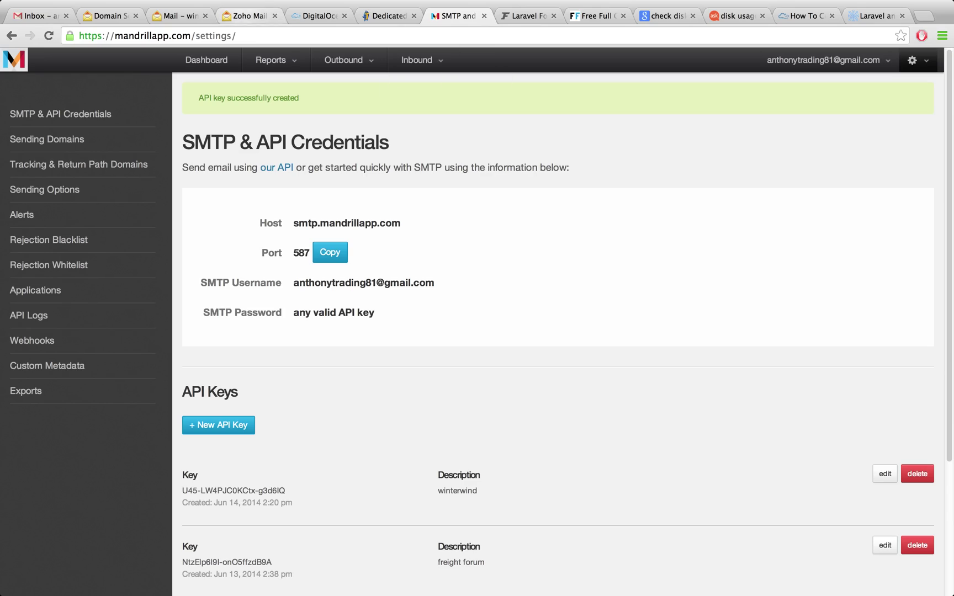
key(super+4)
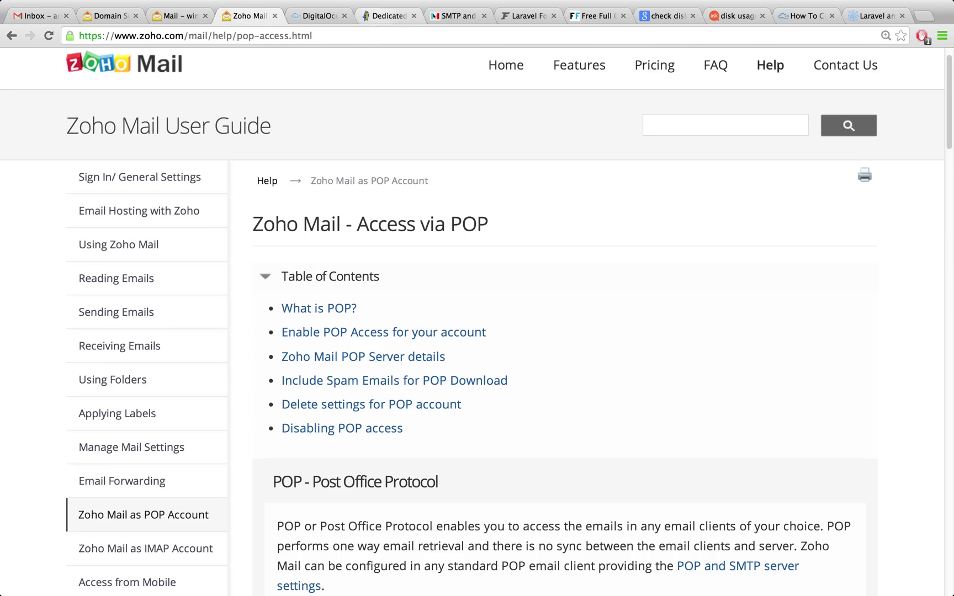
click(453, 15)
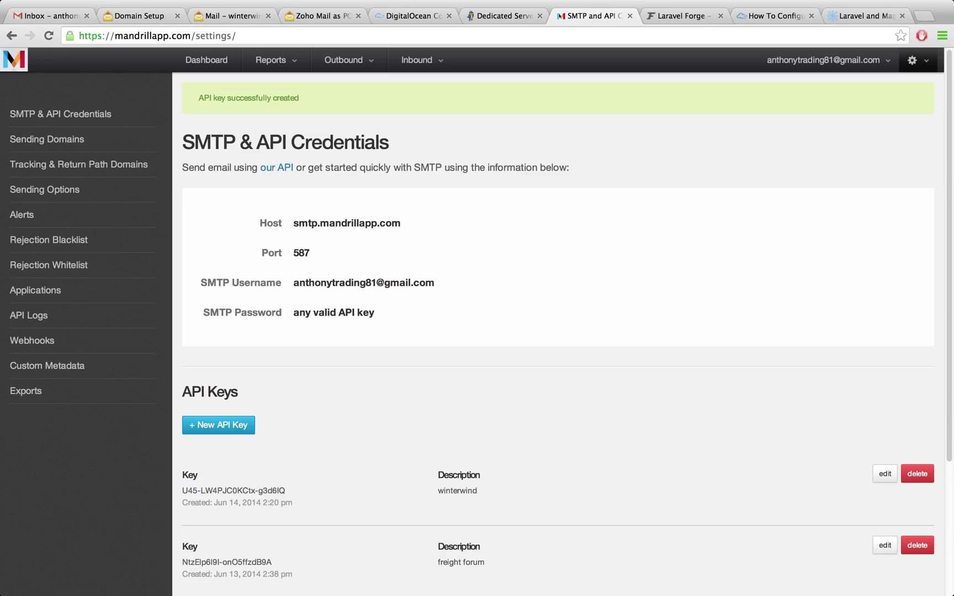
key(ctrl+Tab)
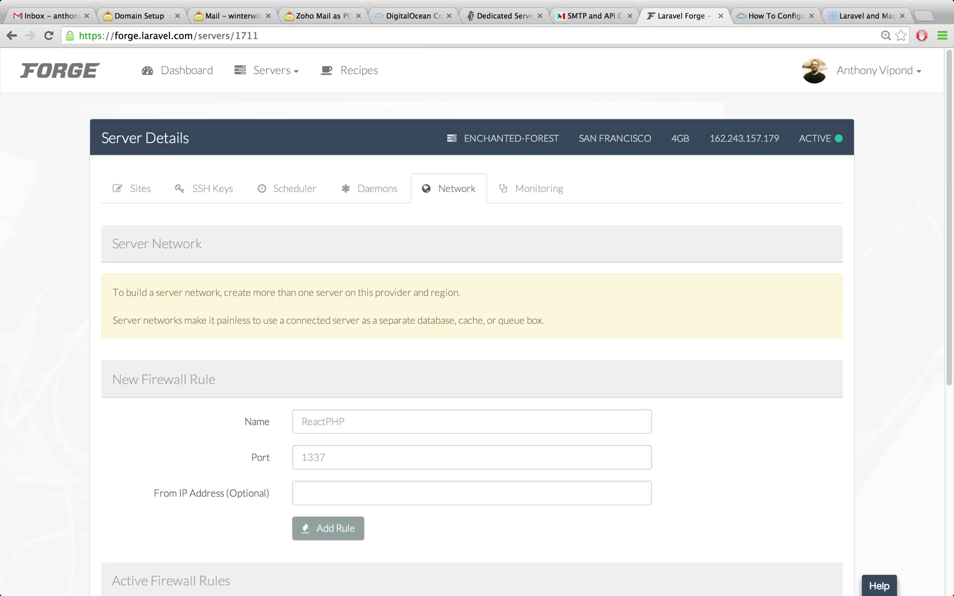
Review the Forge firewall rules: SSH 22, HTTP 80, HTTPS 443 and three MAIL rules
scroll(477, 320, down, 3)
scroll(477, 320, up, 3)
scroll(477, 320, down, 6)
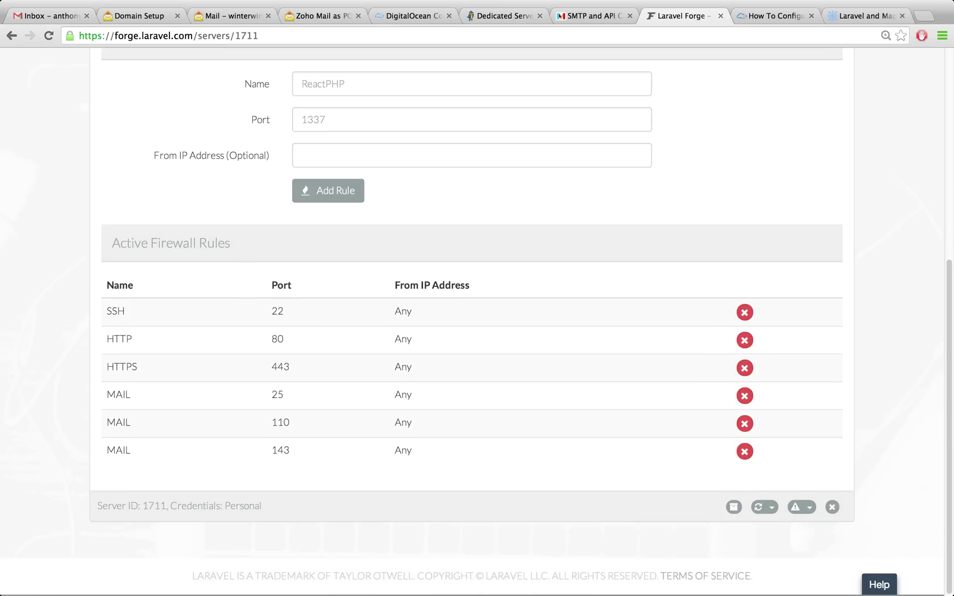
scroll(477, 320, up, 3)
scroll(477, 320, down, 3)
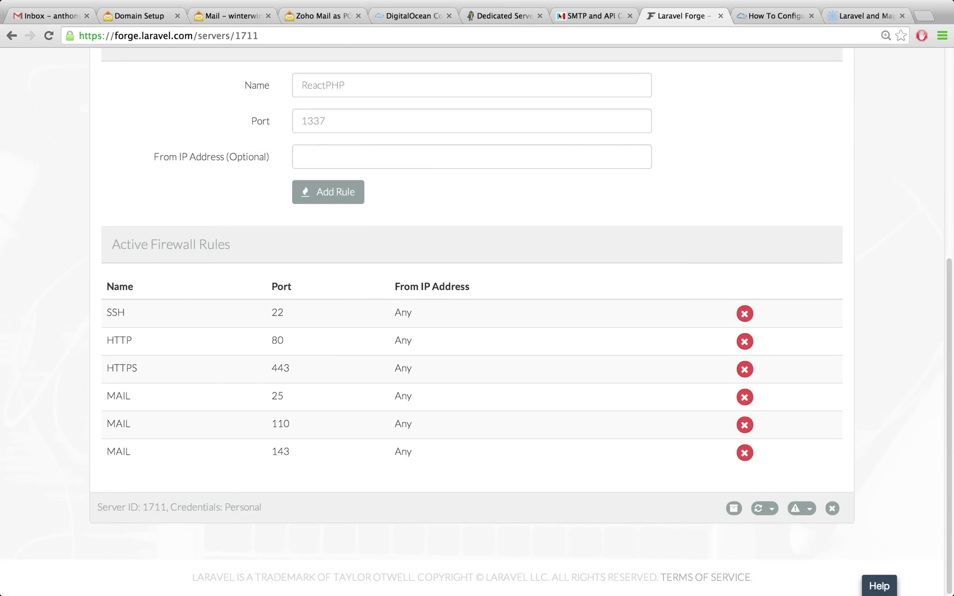
drag(107, 309, 401, 451)
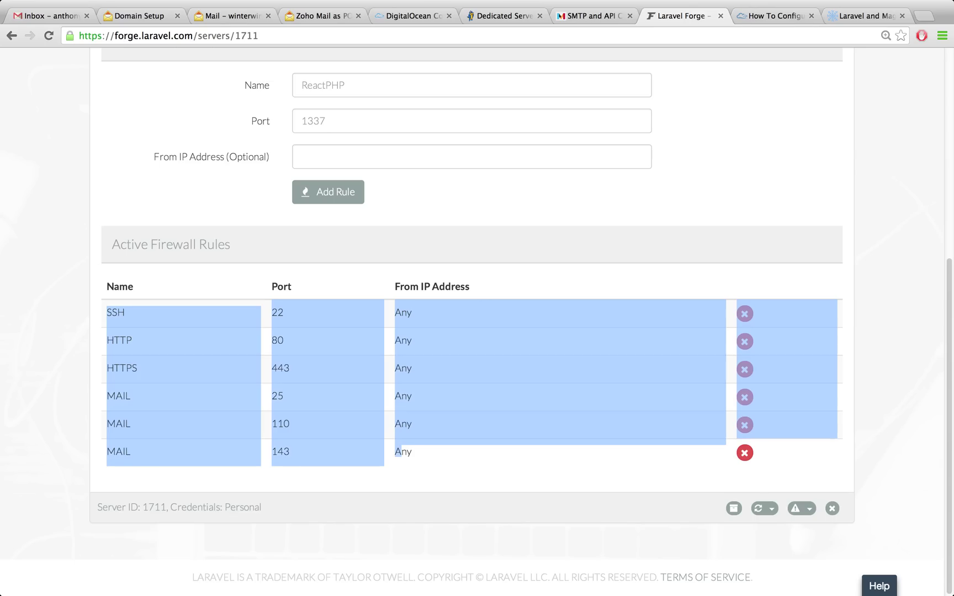
click(401, 452)
drag(290, 368, 106, 309)
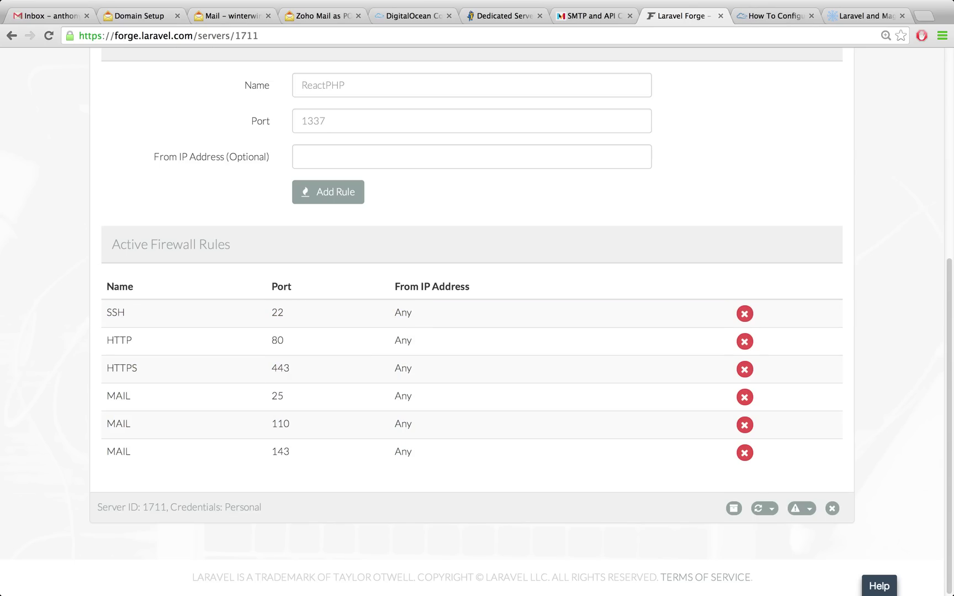
triple_click(277, 312)
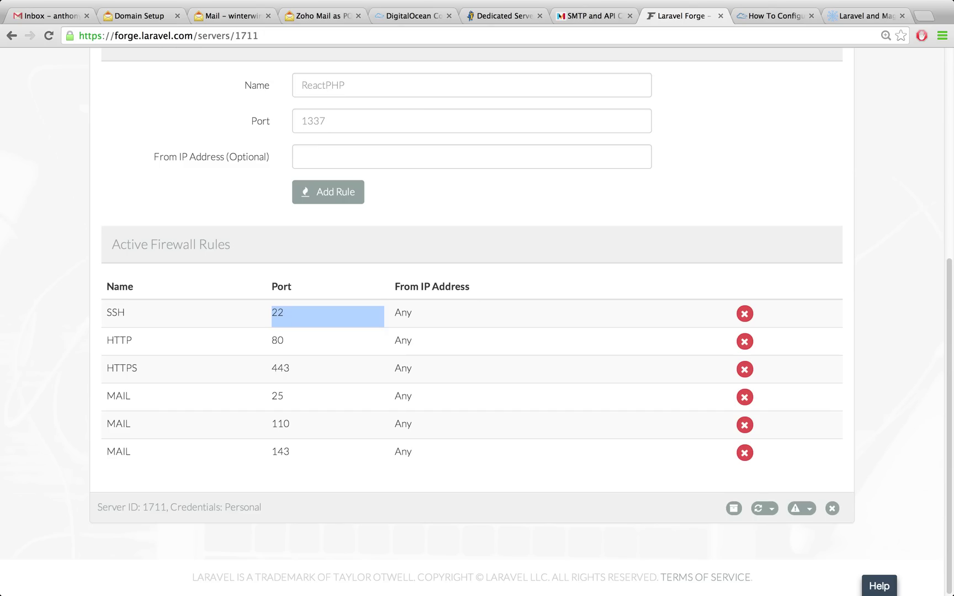
double_click(278, 340)
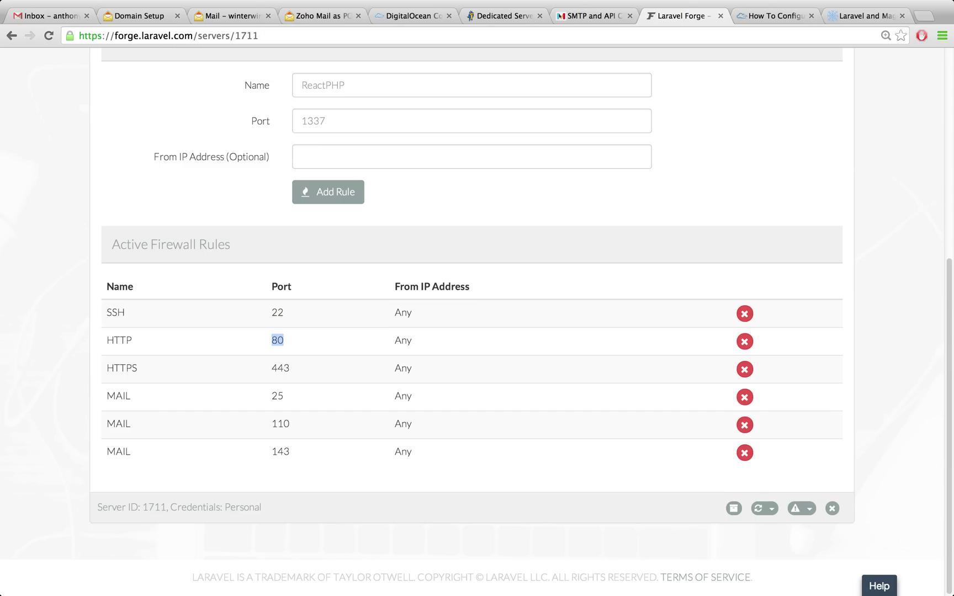
triple_click(280, 368)
drag(106, 396, 290, 451)
Delete the MAIL firewall rules for ports 25, 110 and 143
click(744, 397)
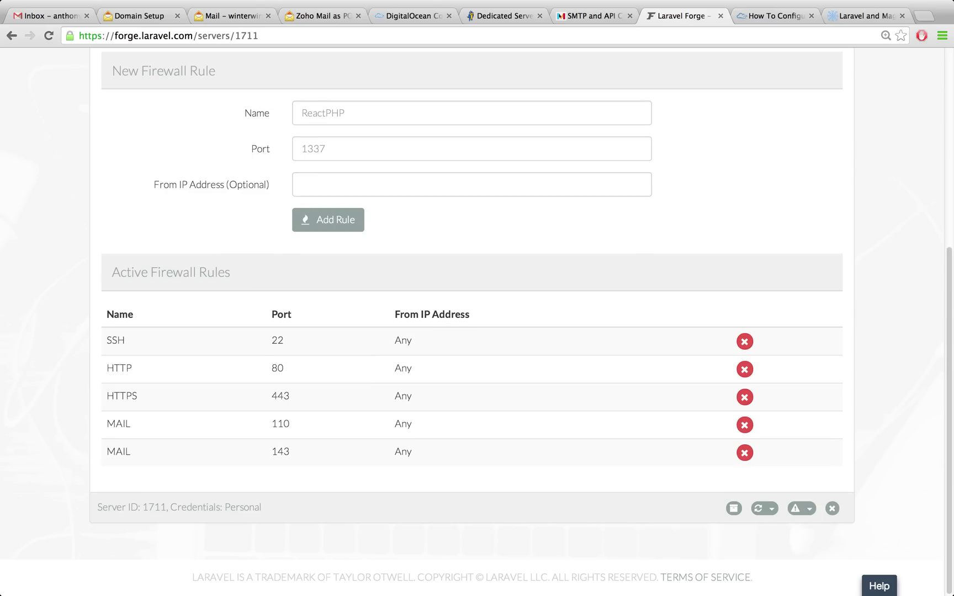
click(745, 425)
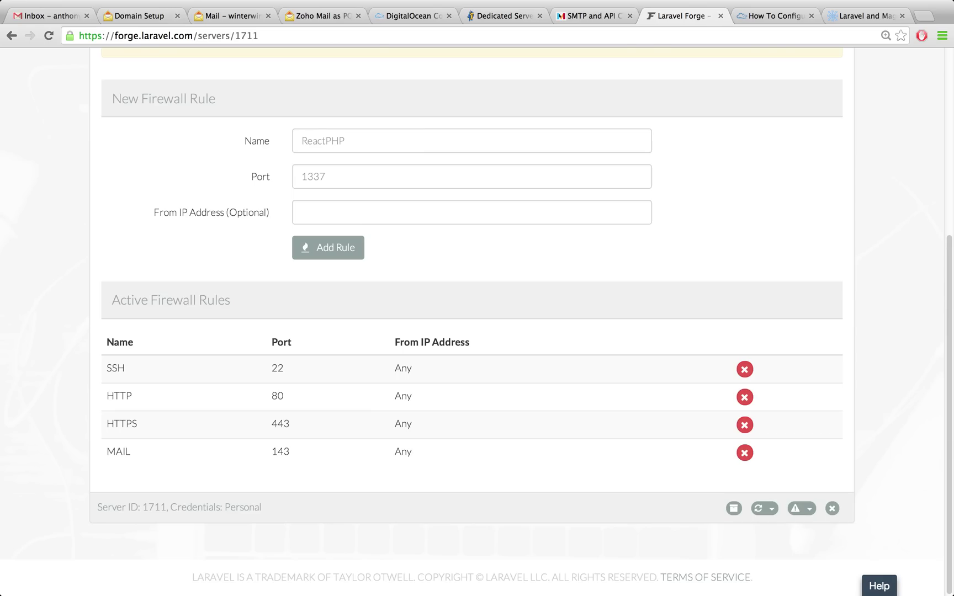
click(745, 453)
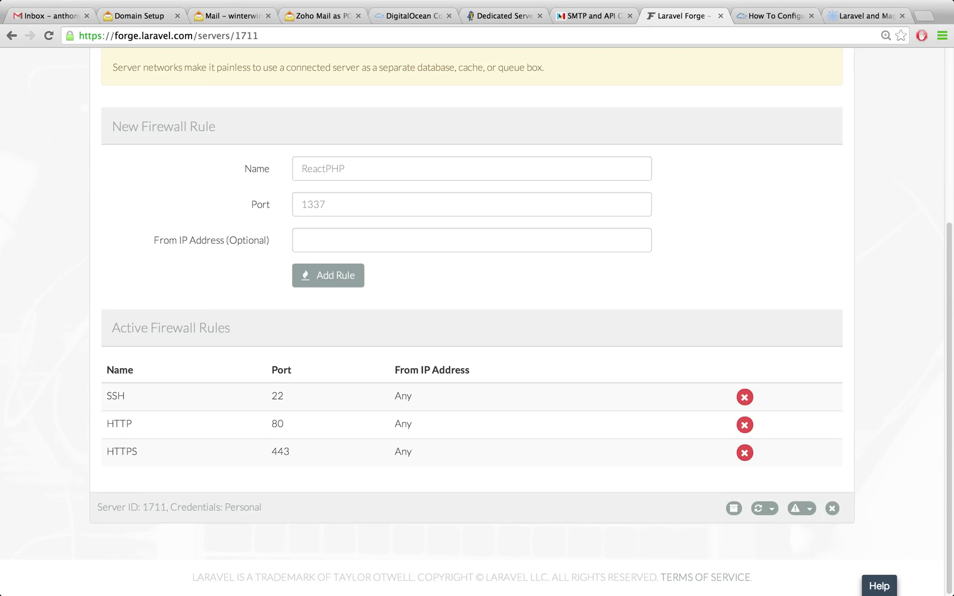
key(ctrl+Left)
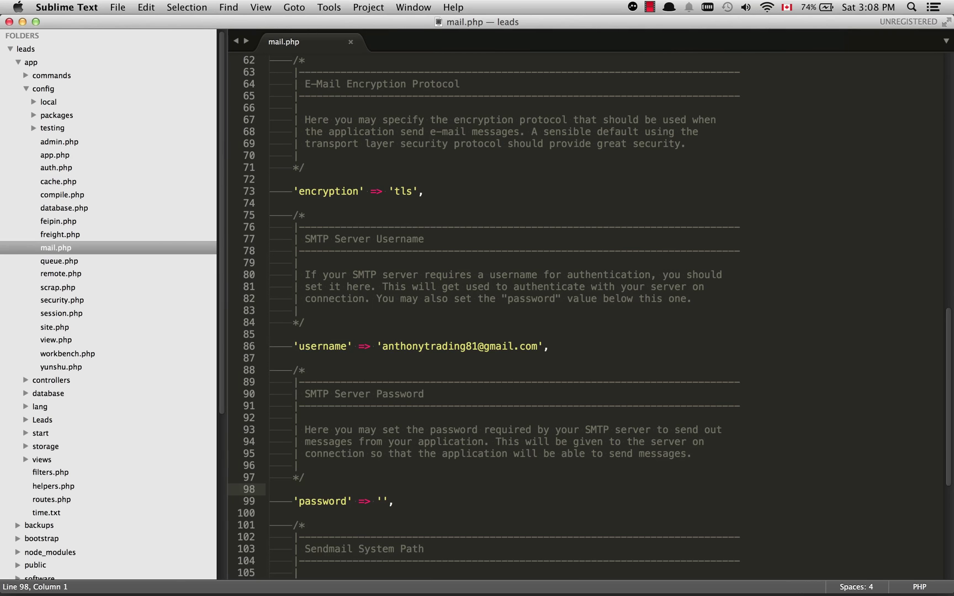
Scroll through mail.php reviewing the Mandrill SMTP host, port and TLS settings
scroll(589, 315, up, 15)
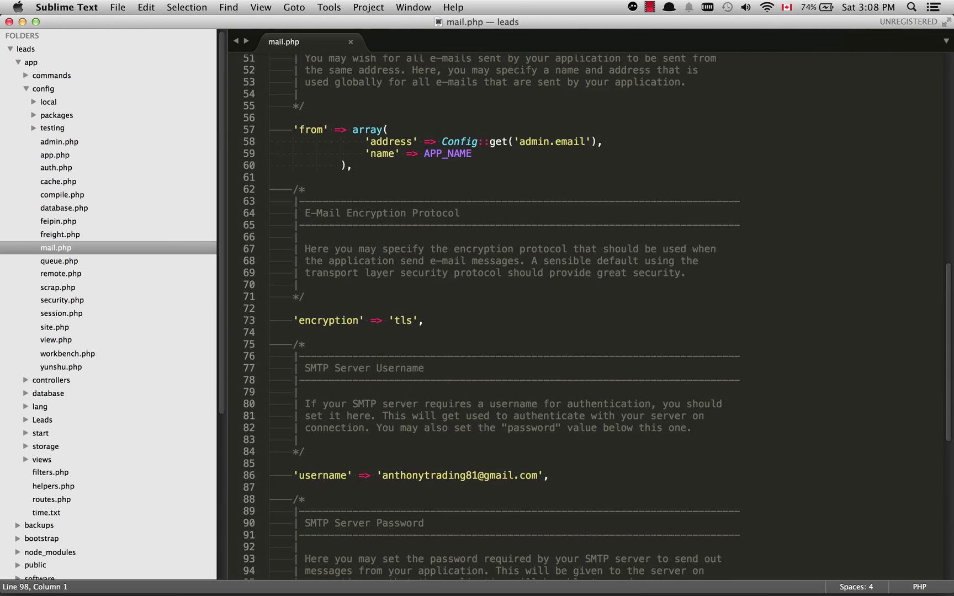
scroll(590, 315, up, 1)
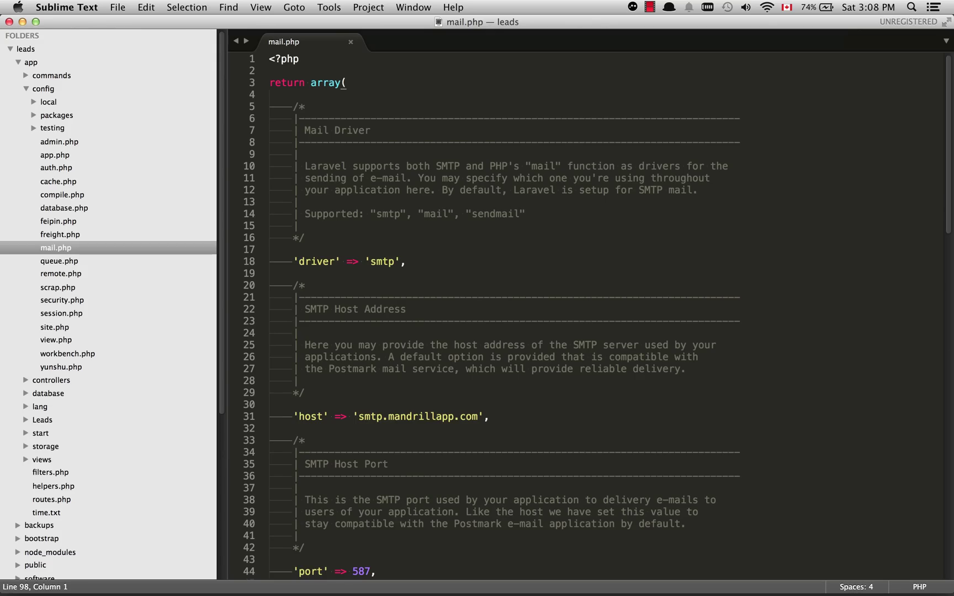
scroll(590, 315, down, 15)
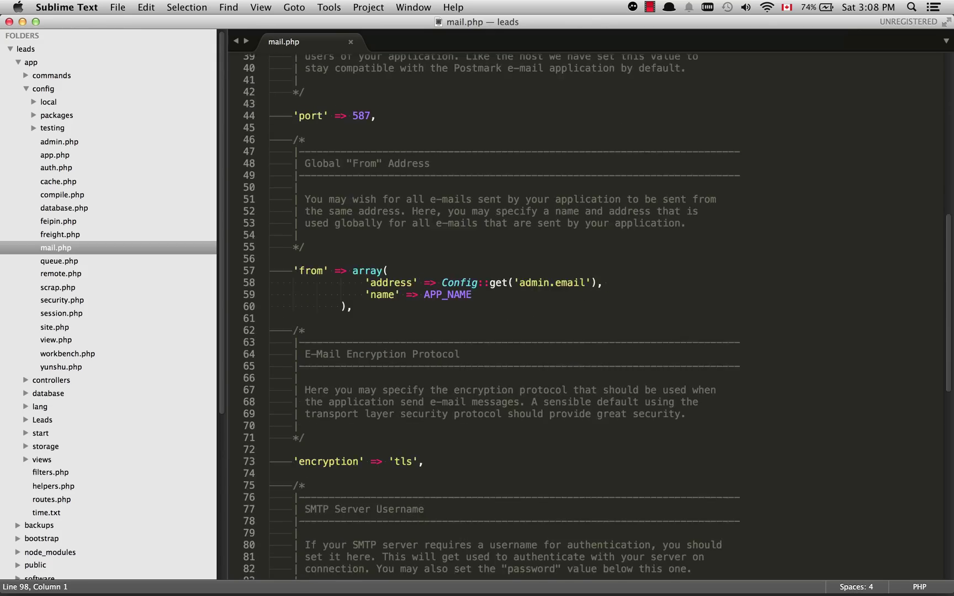
scroll(589, 316, up, 8)
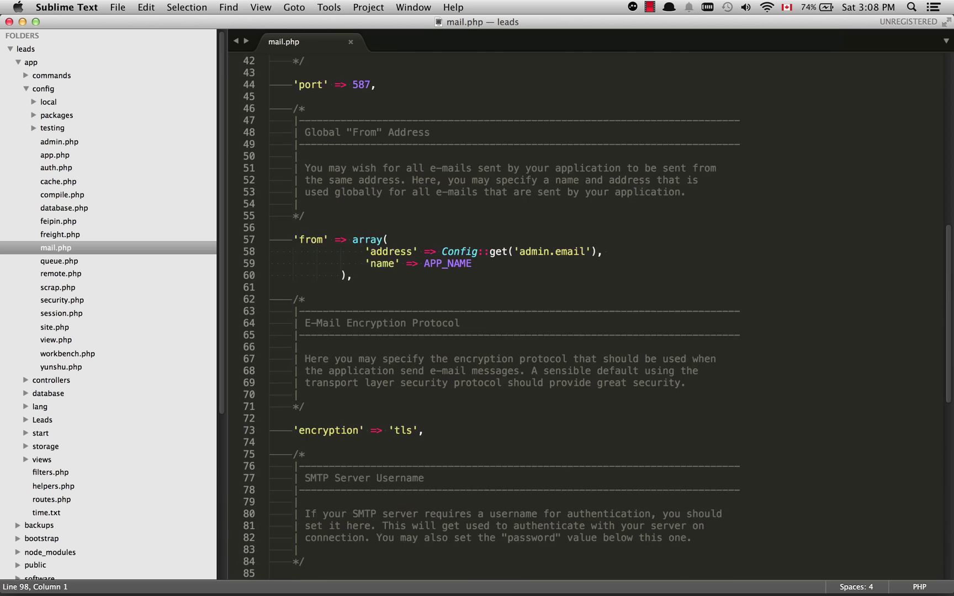
scroll(589, 316, up, 2)
scroll(589, 315, up, 5)
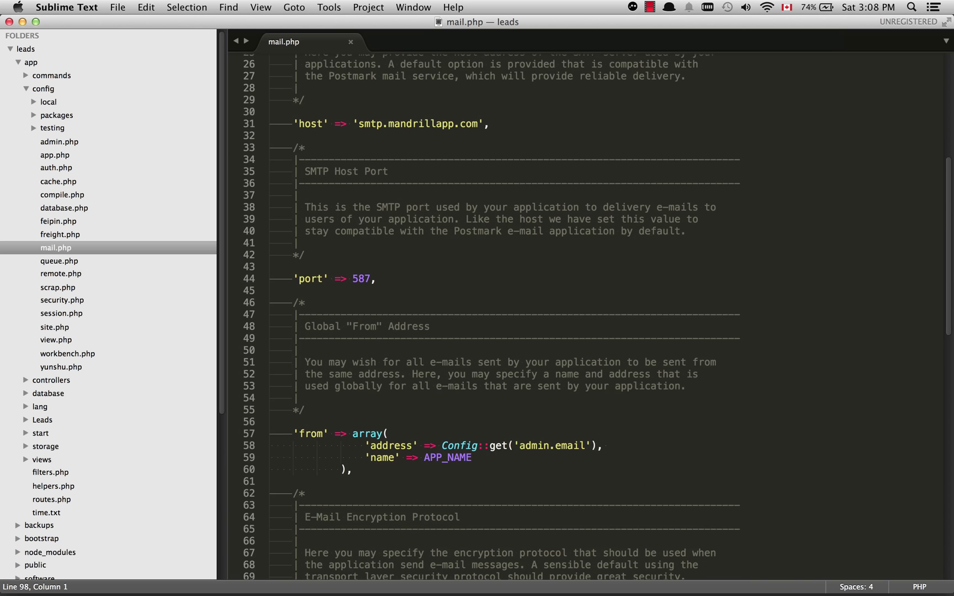
scroll(590, 316, up, 1)
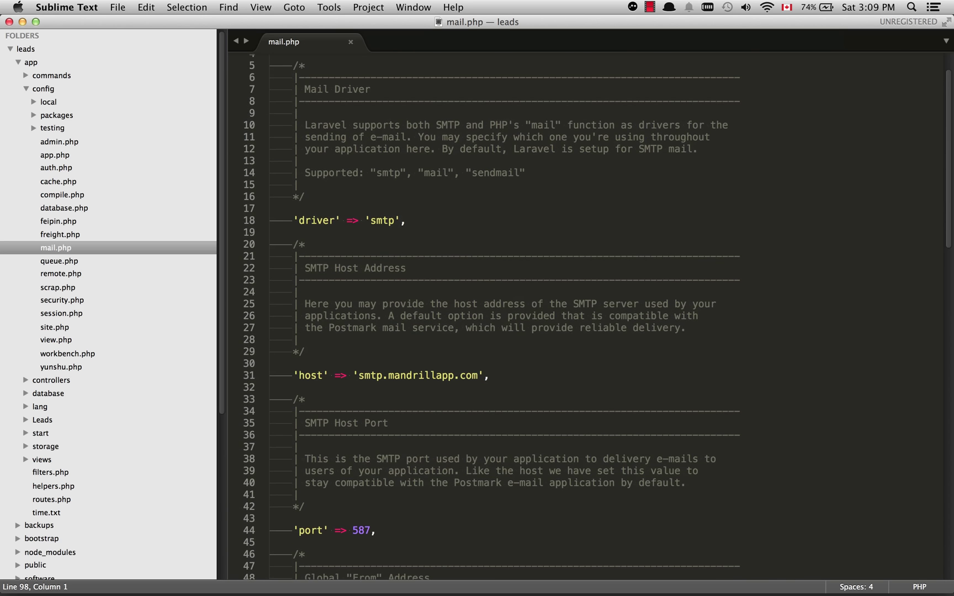
scroll(590, 315, down, 2)
scroll(589, 315, up, 2)
scroll(589, 315, down, 10)
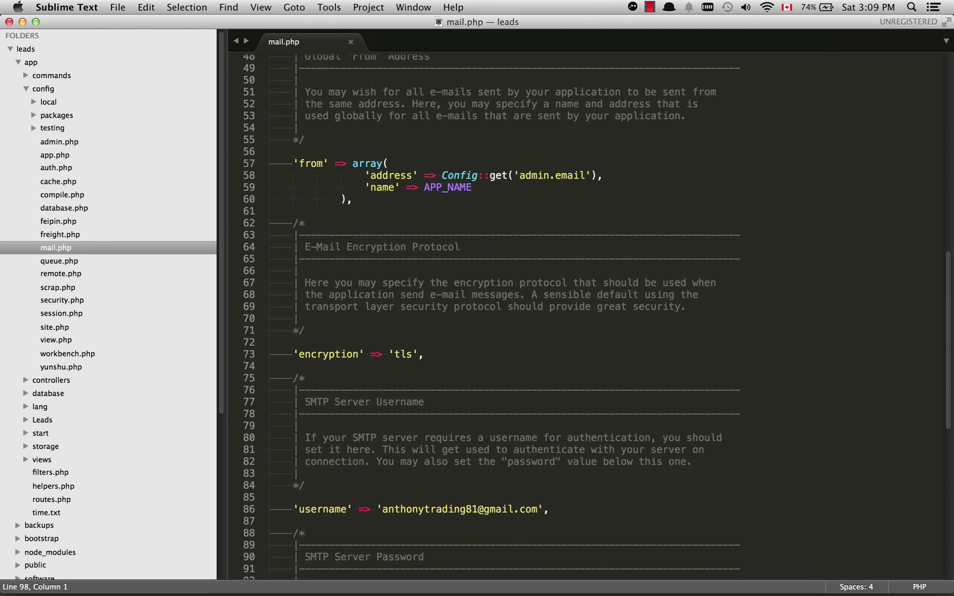
scroll(590, 316, up, 11)
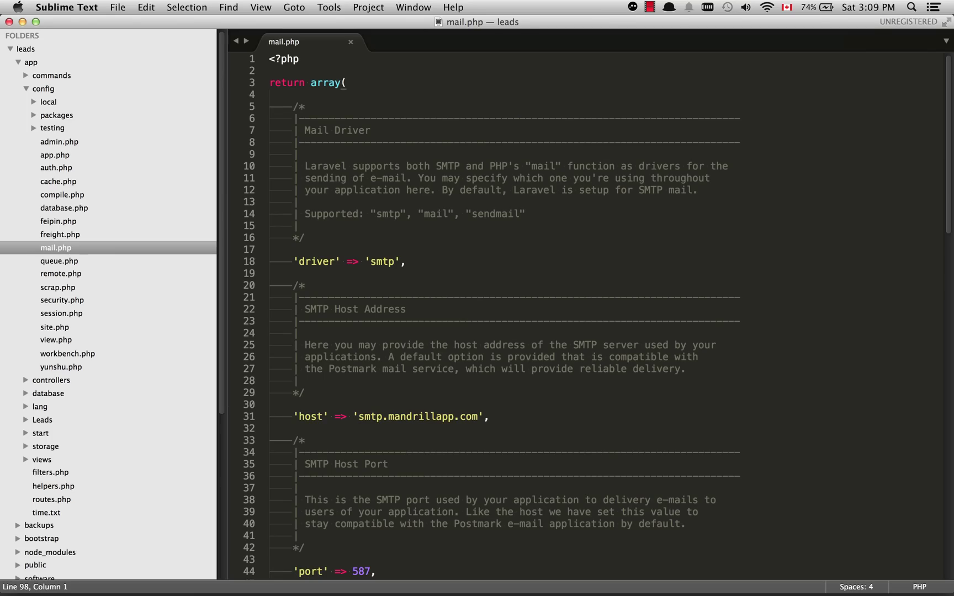
scroll(589, 315, down, 3)
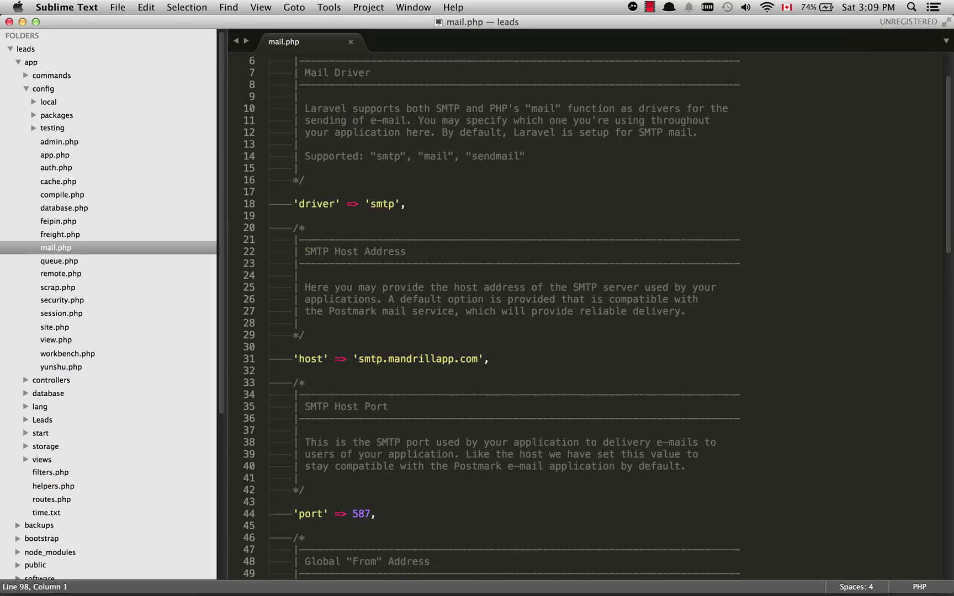
scroll(589, 315, up, 2)
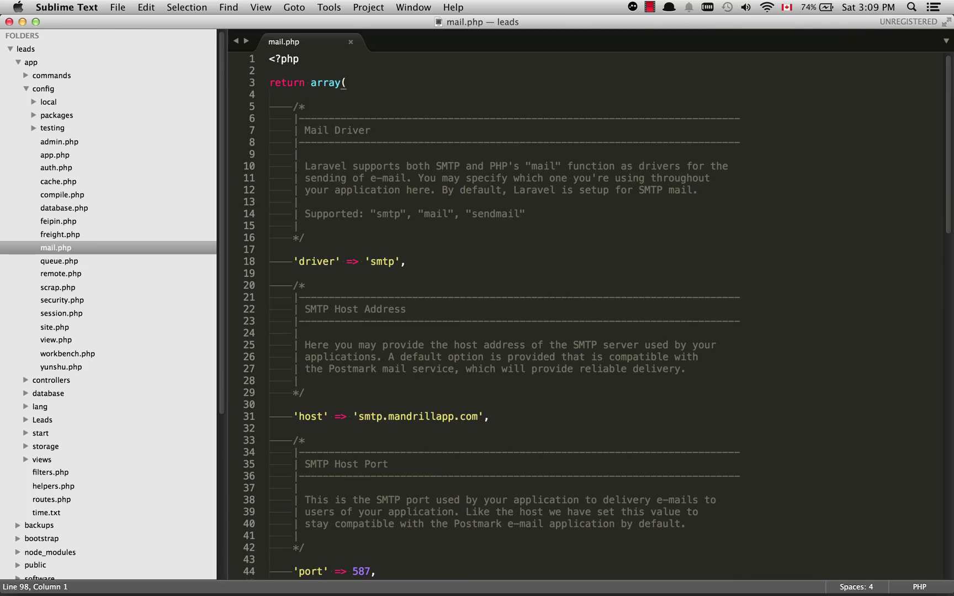
Confirm the smtp.mandrillapp.com host and save mail.php
drag(358, 416, 477, 416)
click(474, 416)
key(super+s)
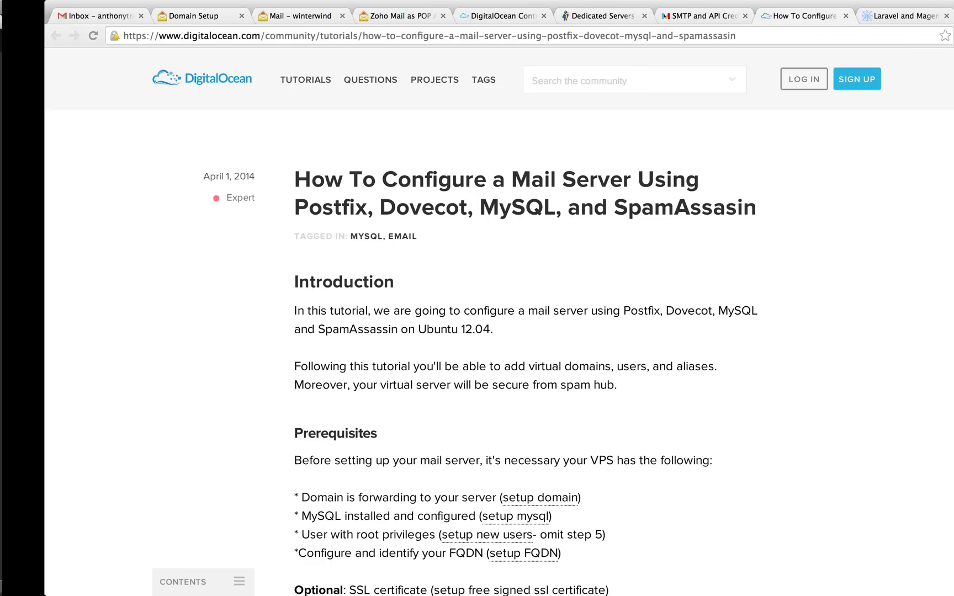
key(ctrl+Right)
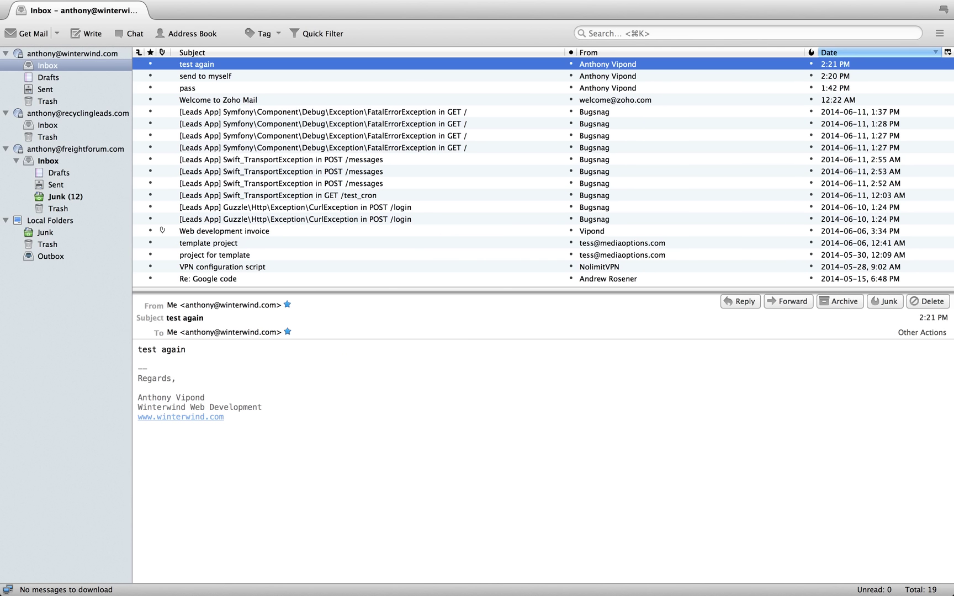
Open Account Settings and select the Mandrill Outgoing server under Outgoing Server (SMTP)
click(325, 7)
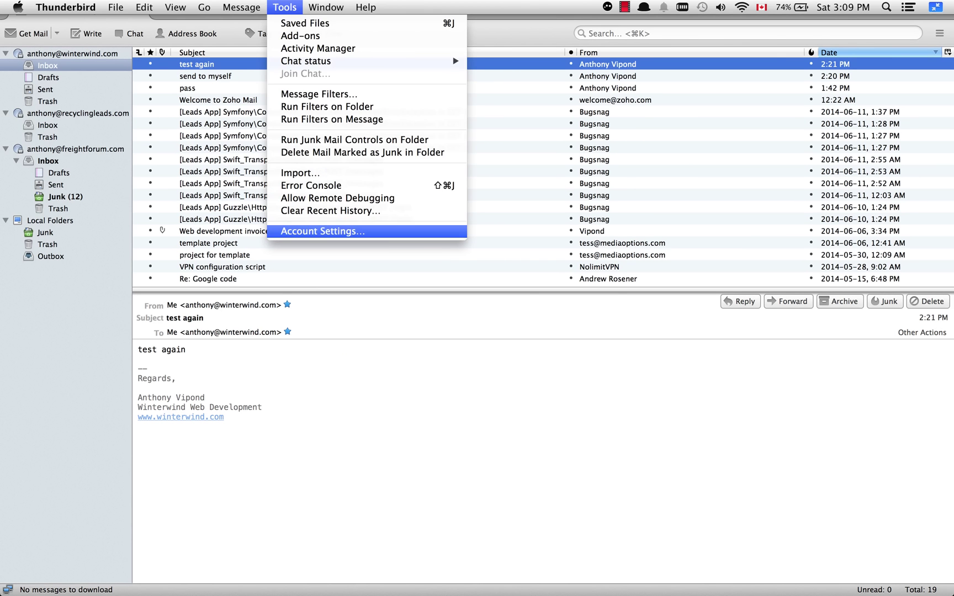
key(Escape)
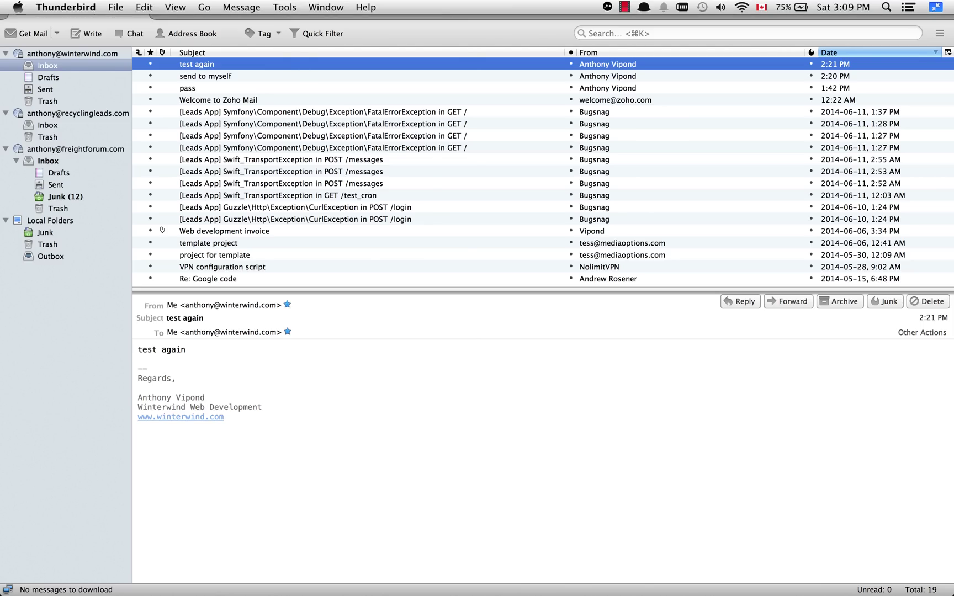
click(284, 6)
click(322, 231)
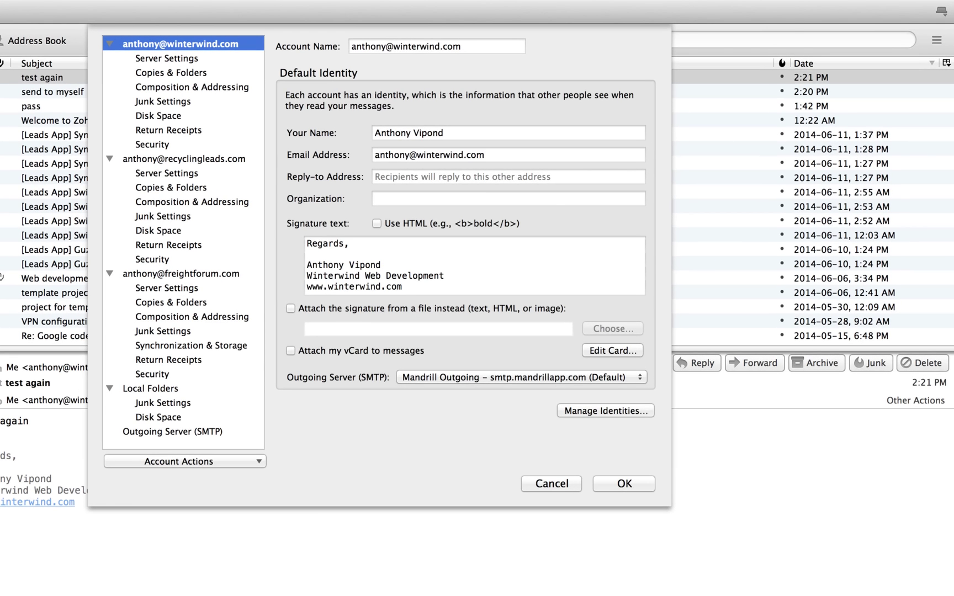
click(172, 431)
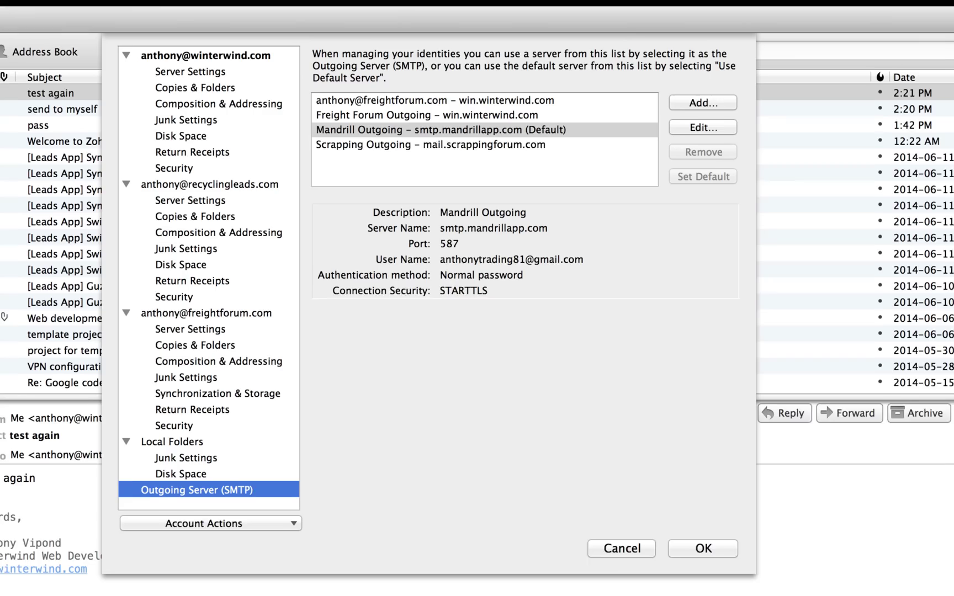
click(449, 132)
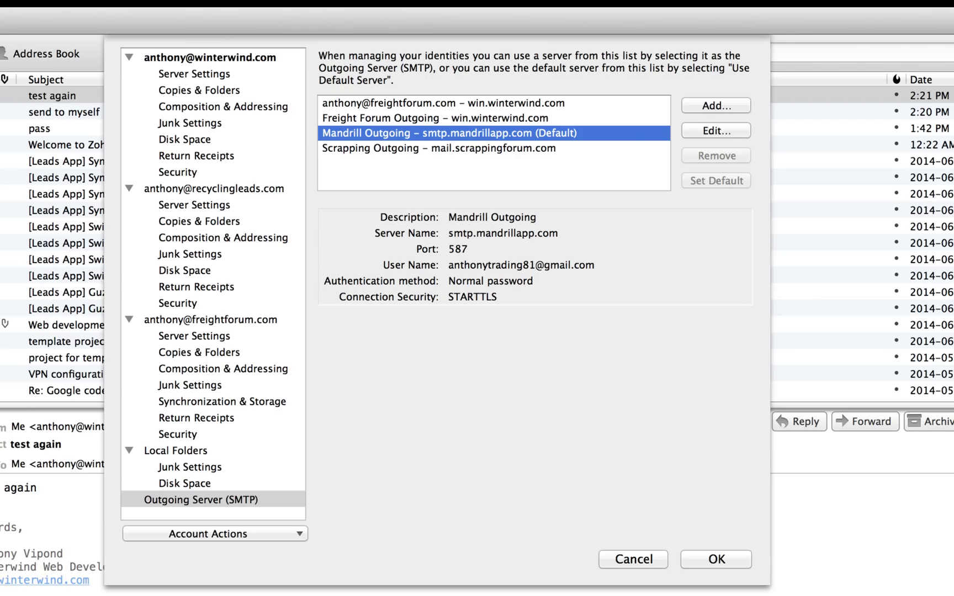
Review its server name smtp.mandrillapp.com, port 587 and SMTP user name
drag(448, 233, 558, 233)
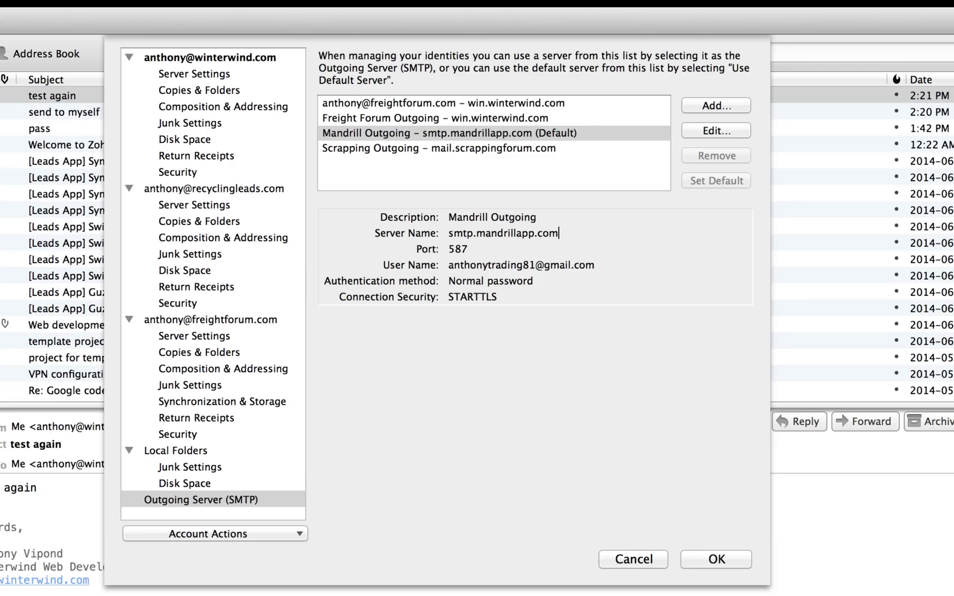
double_click(458, 249)
click(465, 265)
drag(449, 265, 595, 265)
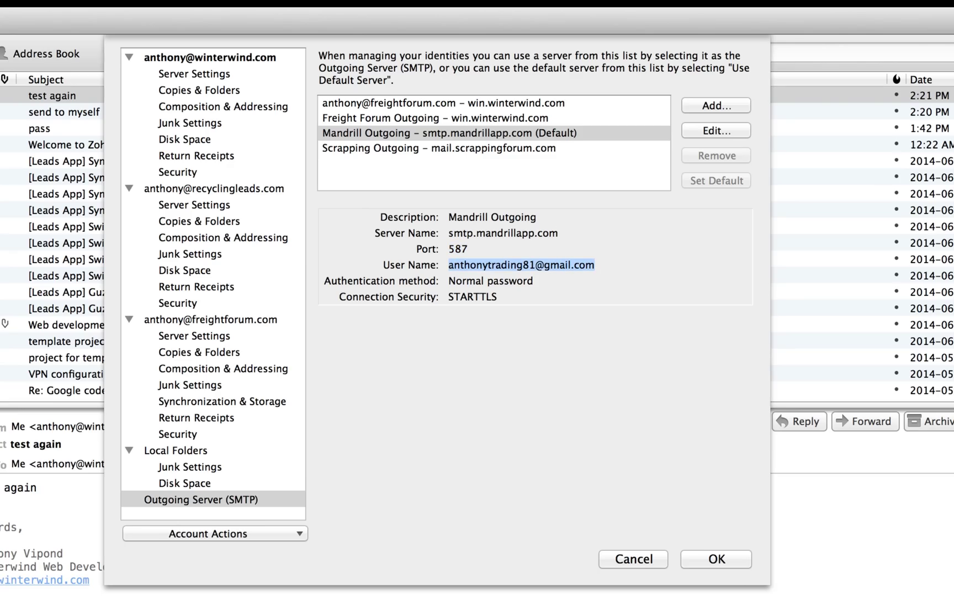
drag(453, 233, 558, 233)
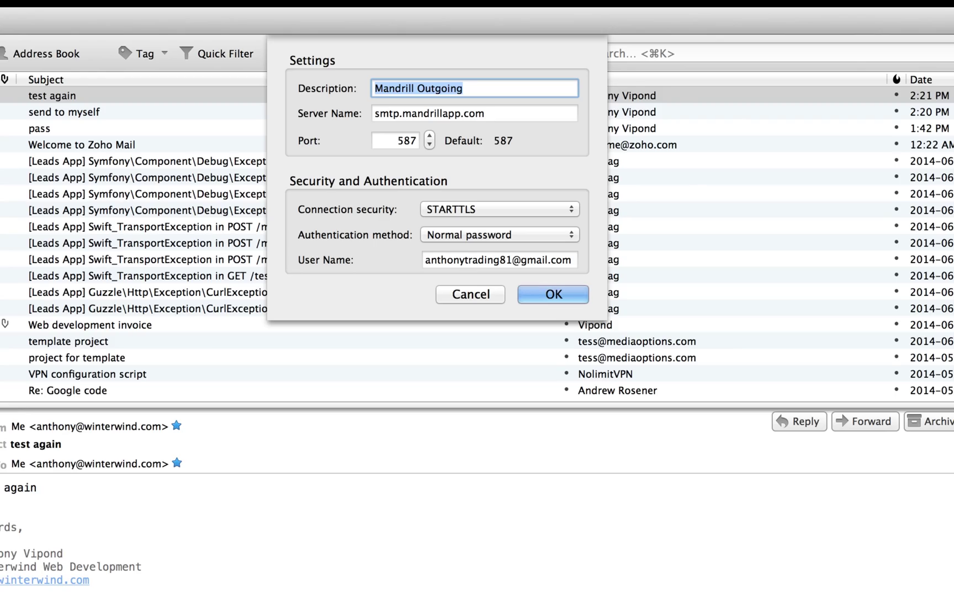
Keep STARTTLS security and Normal password authentication, then close the SMTP Server dialog
click(484, 114)
click(499, 210)
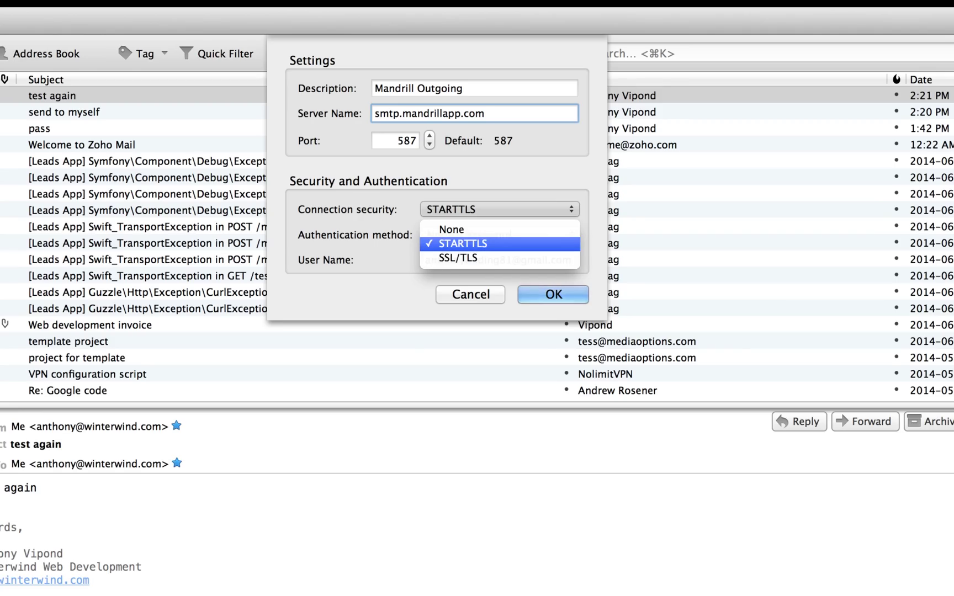
click(462, 243)
click(499, 210)
click(463, 244)
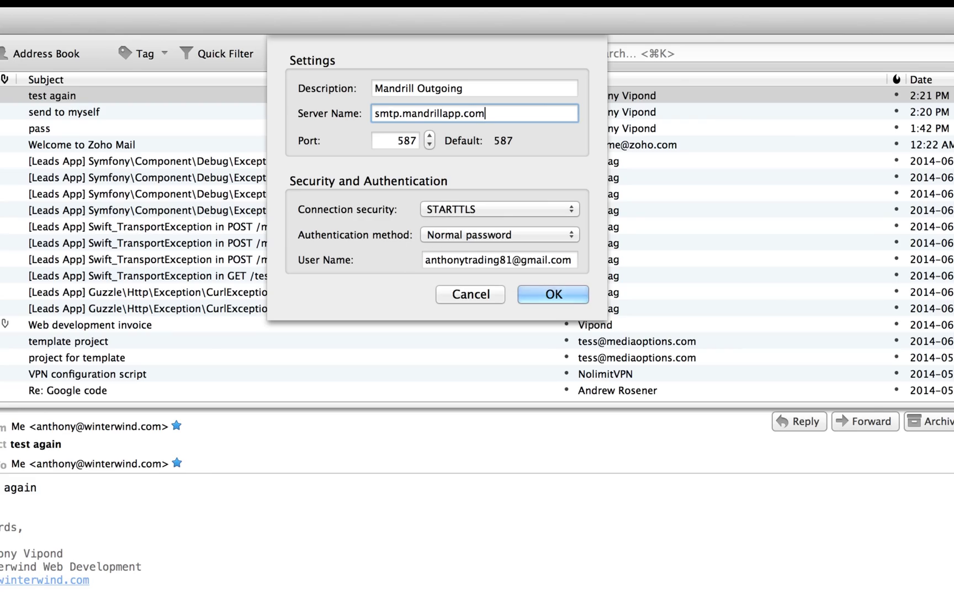
click(500, 235)
key(Escape)
key(Tab)
key(Tab)
click(559, 260)
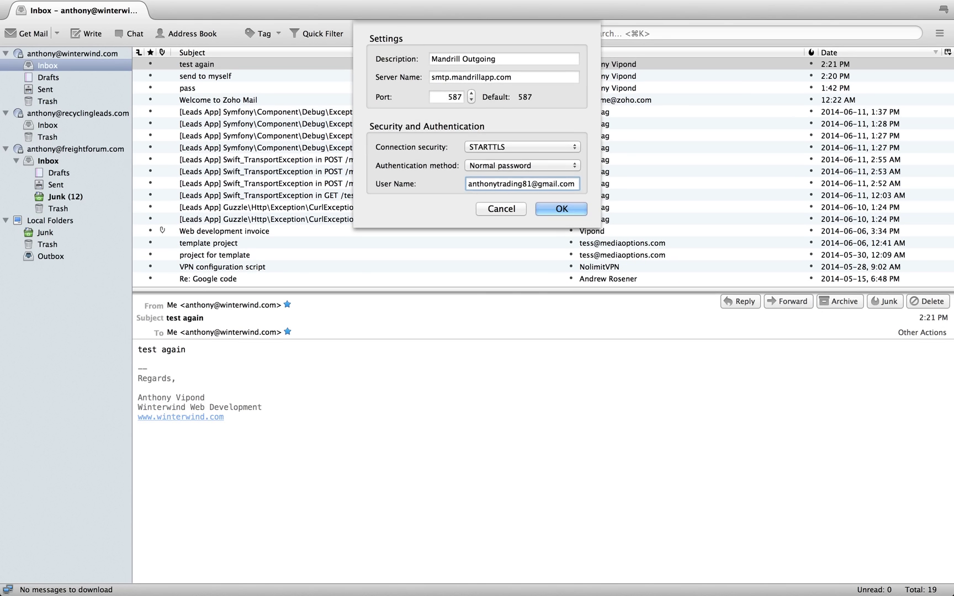
key(Return)
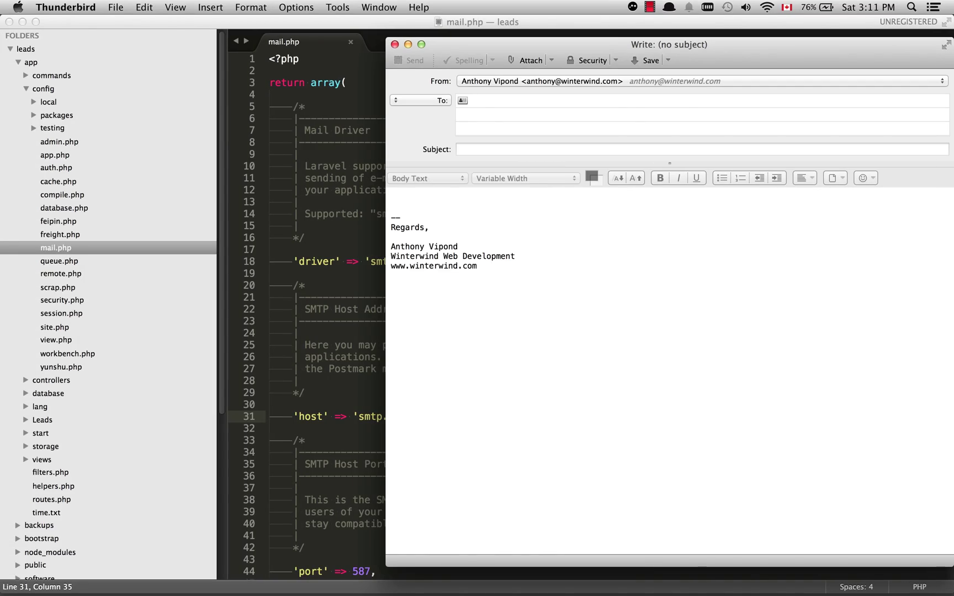
Send a message to your own address with subject 'screencast test' and body 'body', then return to Sublime Text
key(Escape)
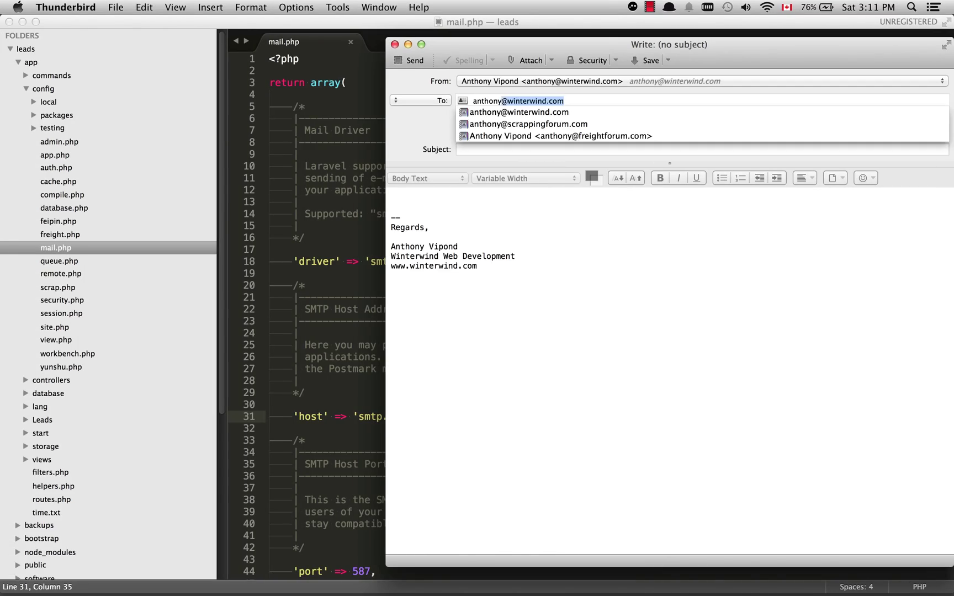
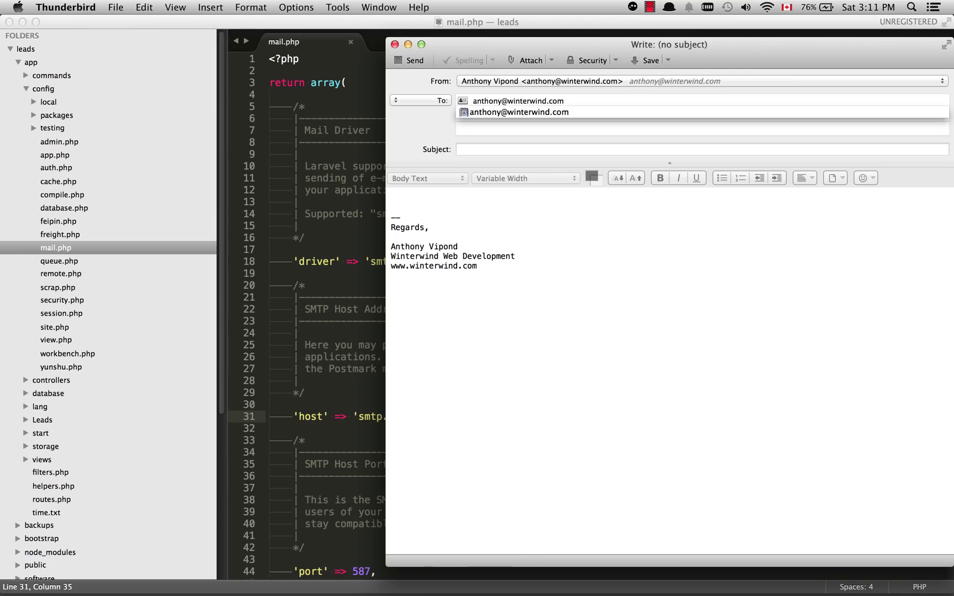
key(Escape)
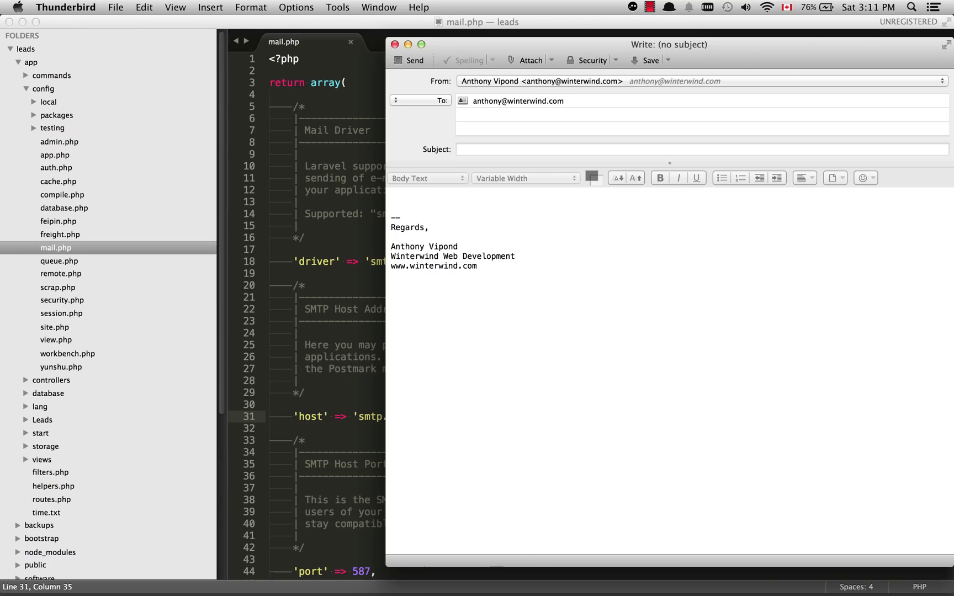
click(459, 150)
text(scree)
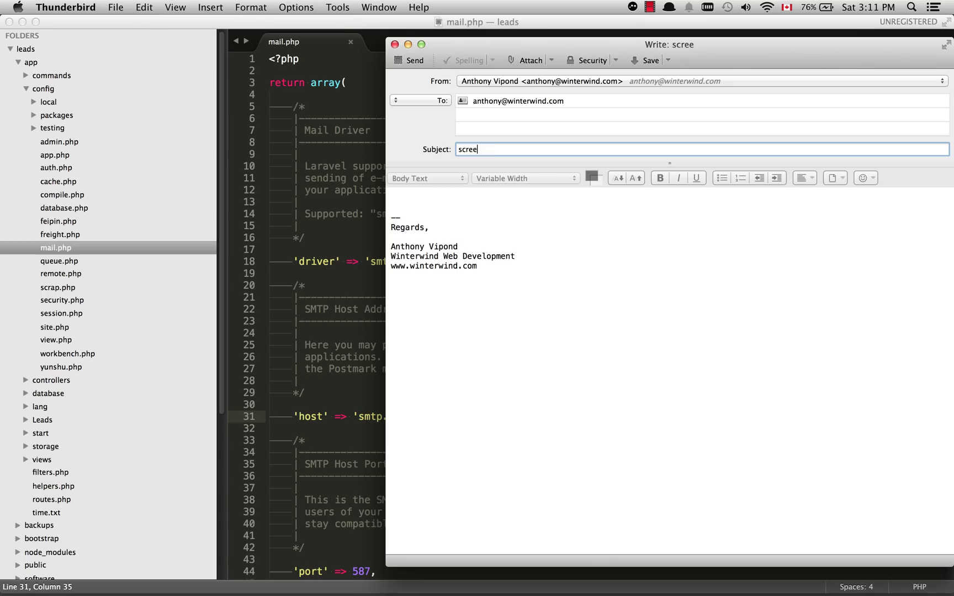
text(ncast test)
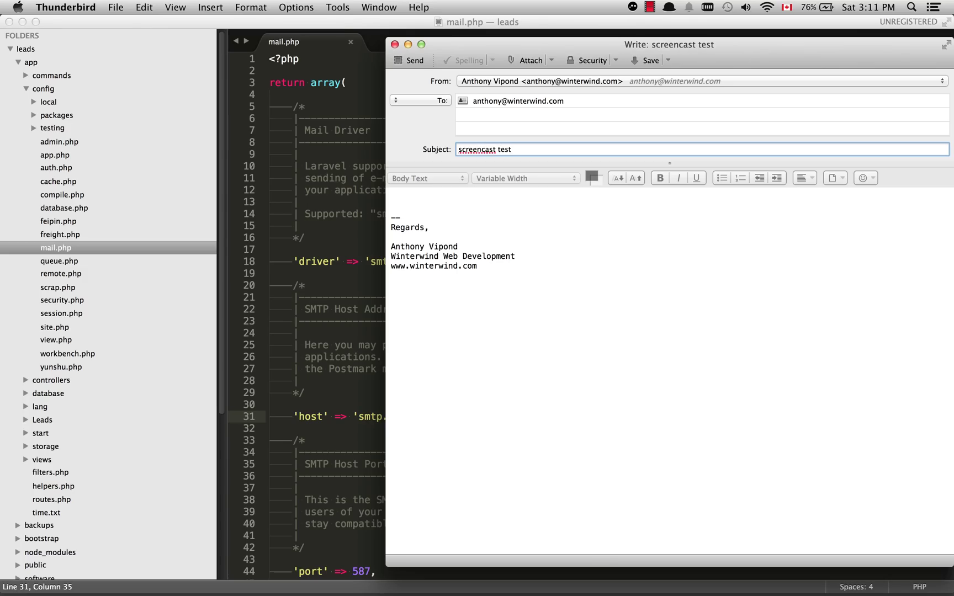
key(Tab)
text(body)
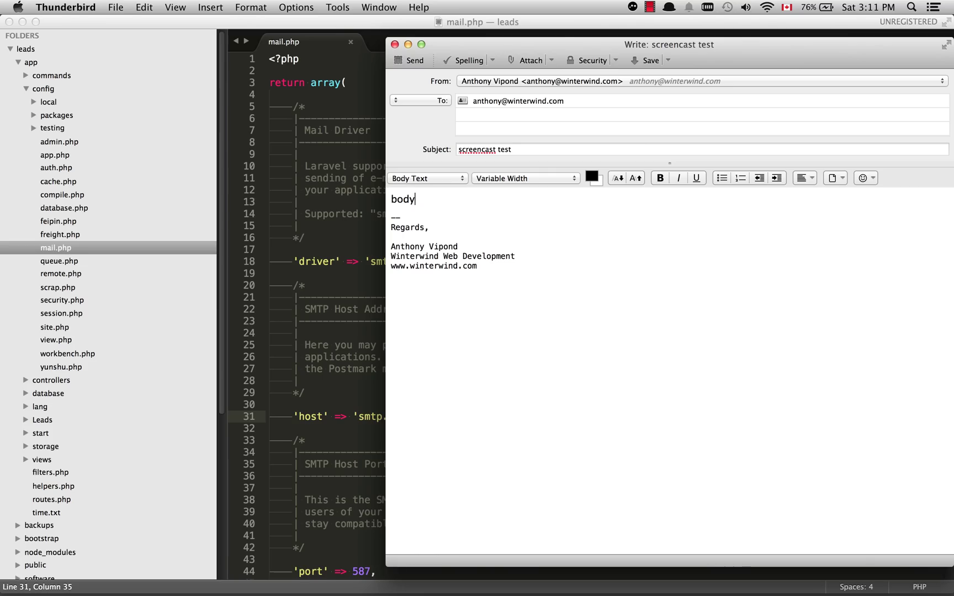
key(super+Return)
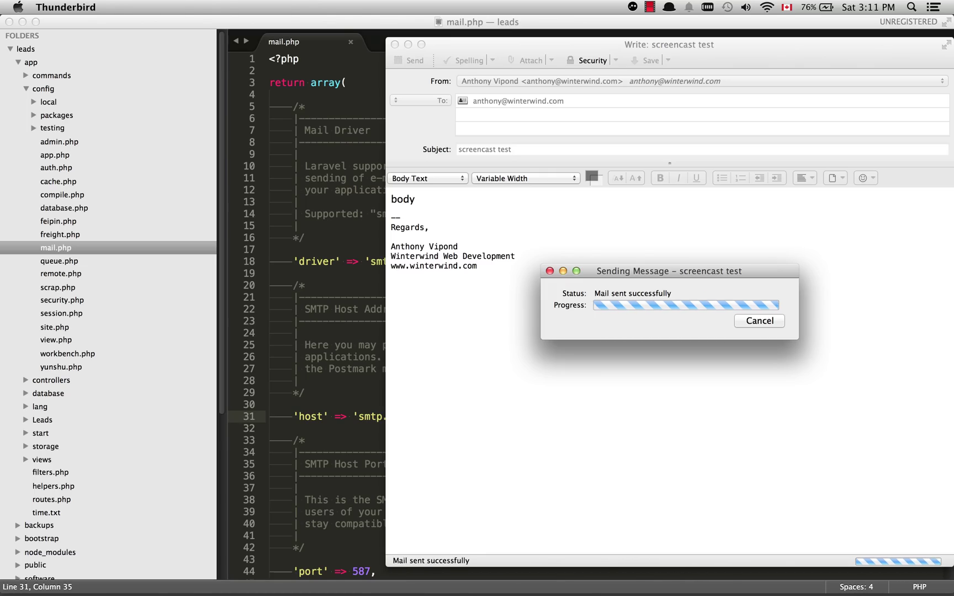
key(super+Tab)
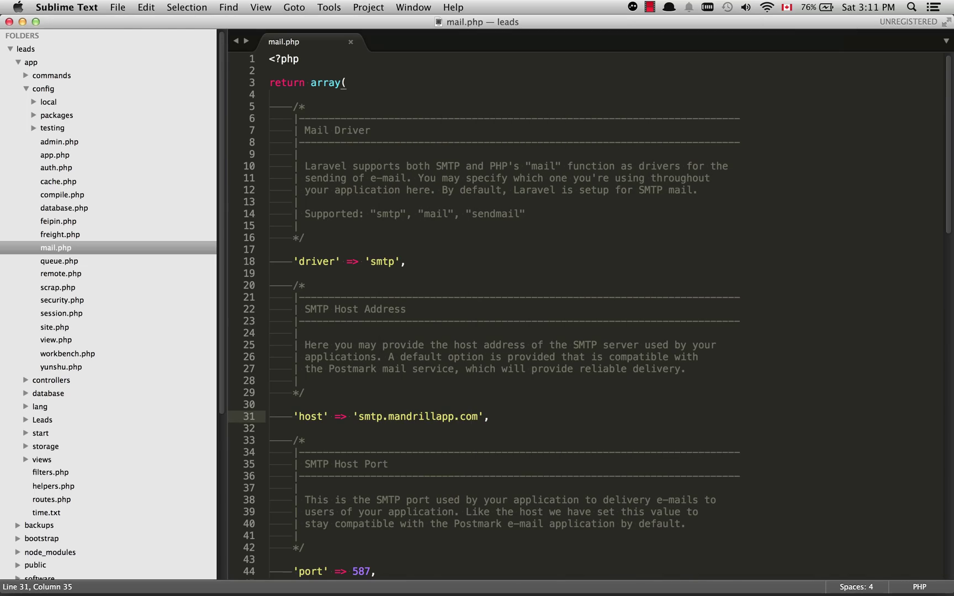
Check the unread 'screencast test' message and storage quota in the Zoho Mail inbox, then go to Thunderbird
key(super+Tab)
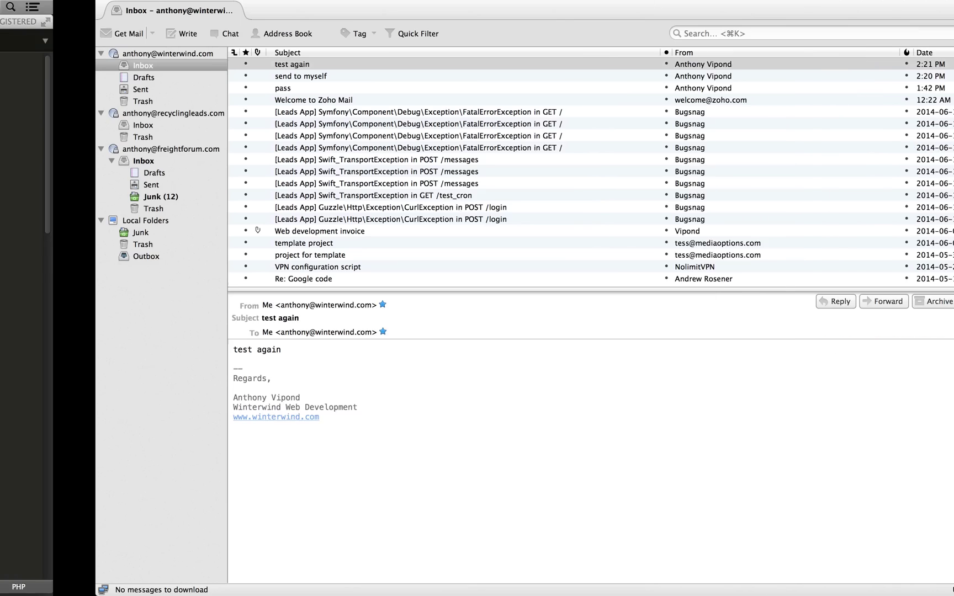
key(ctrl+Right)
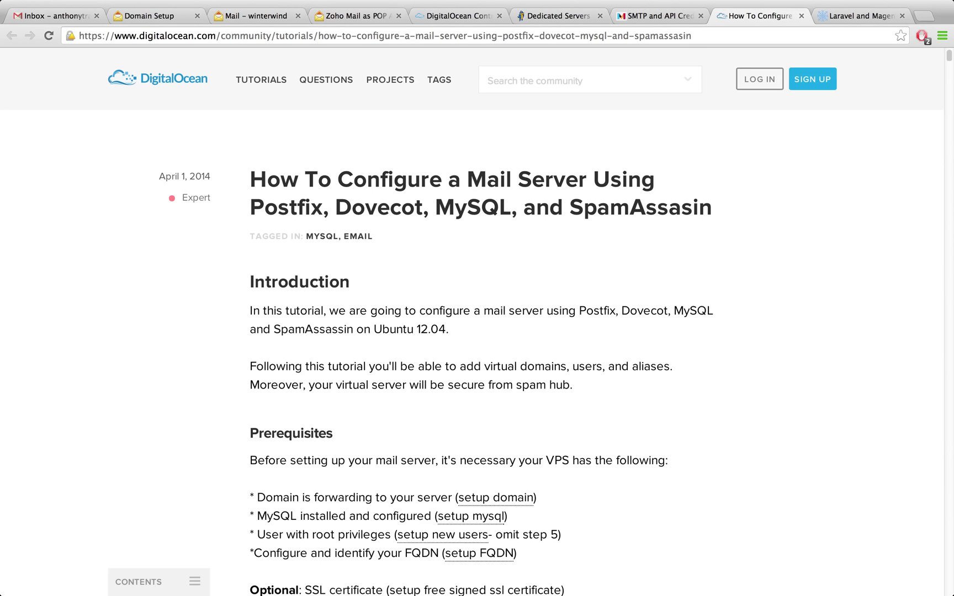
key(super+4)
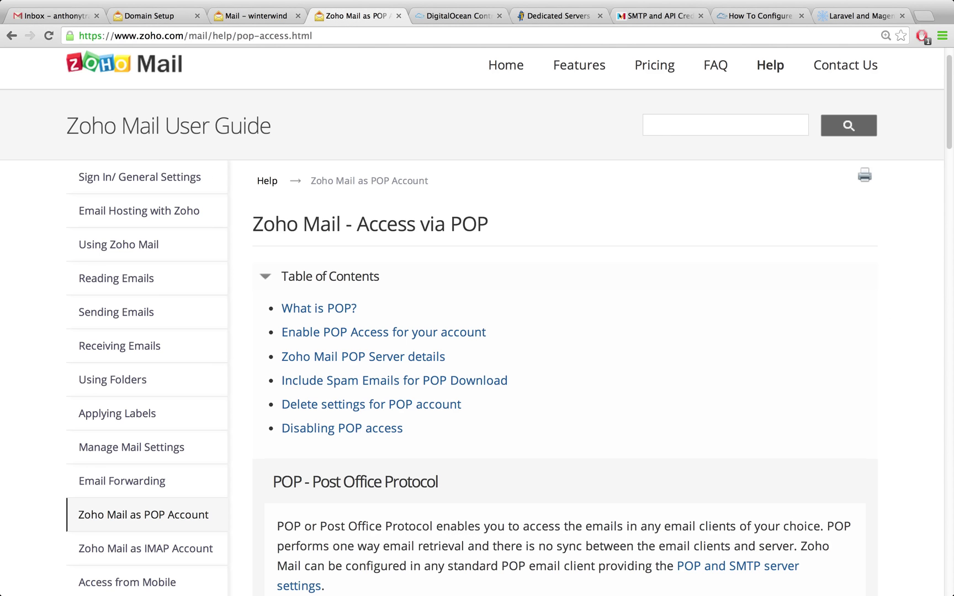
key(super+3)
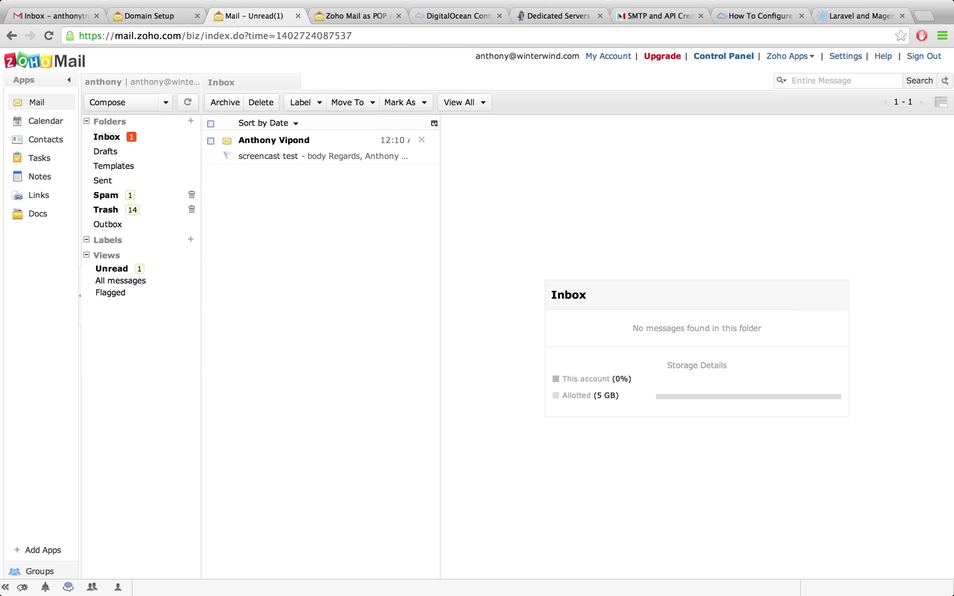
drag(616, 396, 571, 395)
click(571, 395)
key(ctrl+Left)
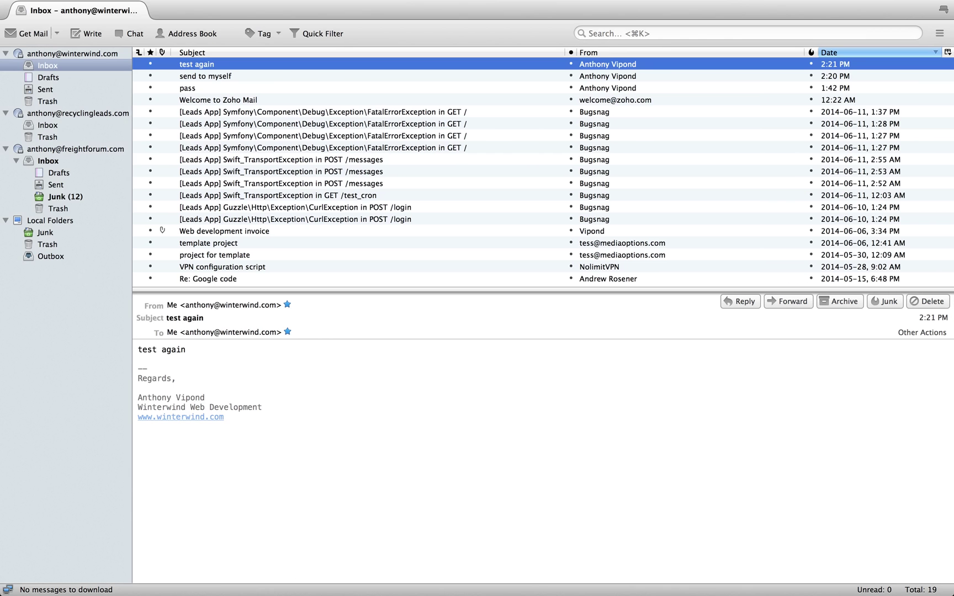
click(284, 7)
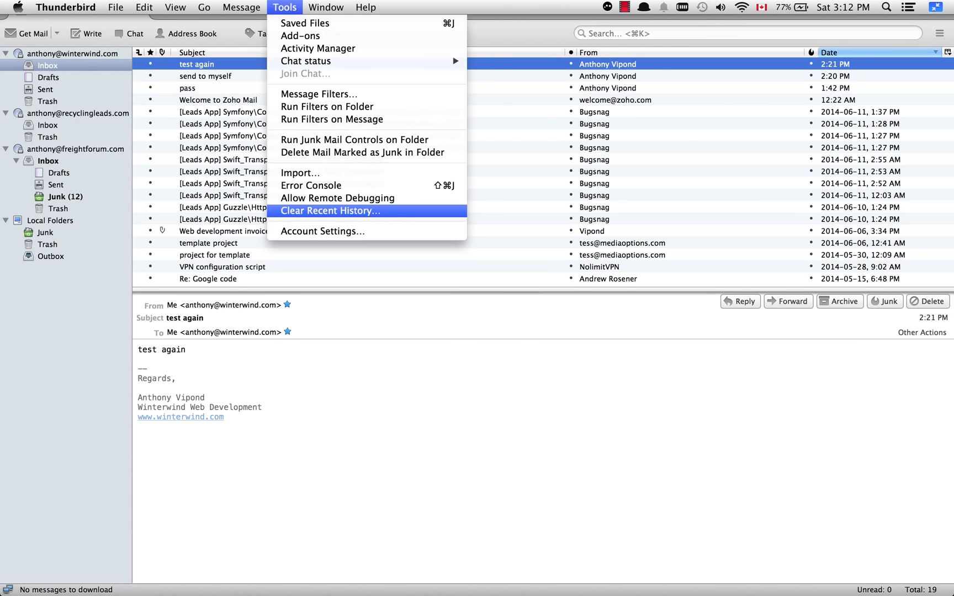
click(323, 231)
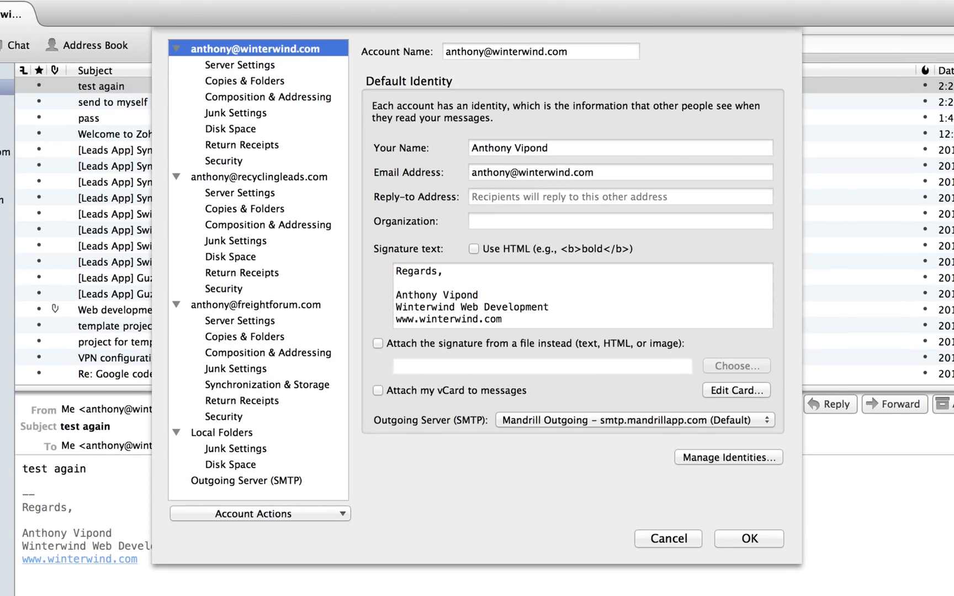
click(239, 65)
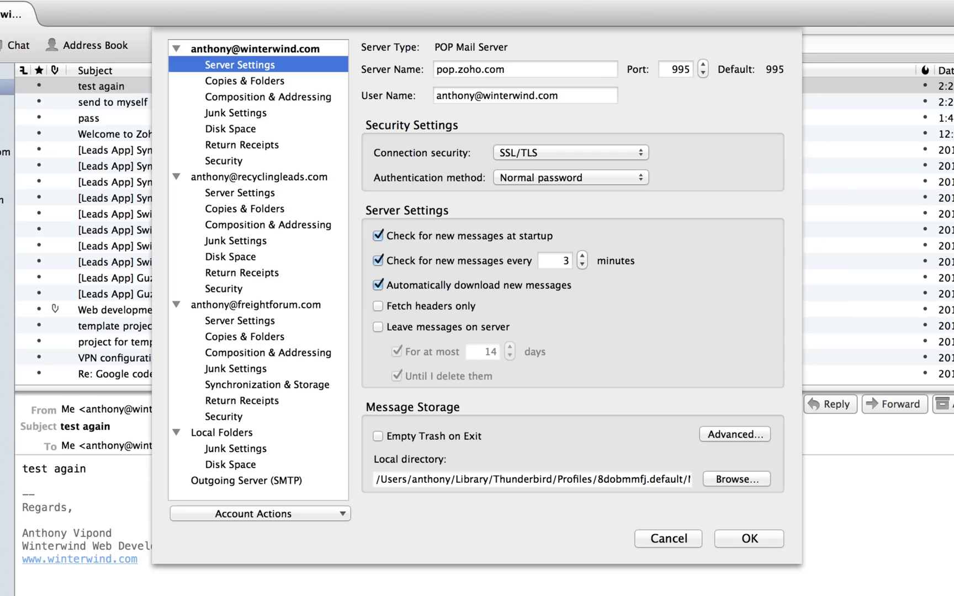
click(505, 69)
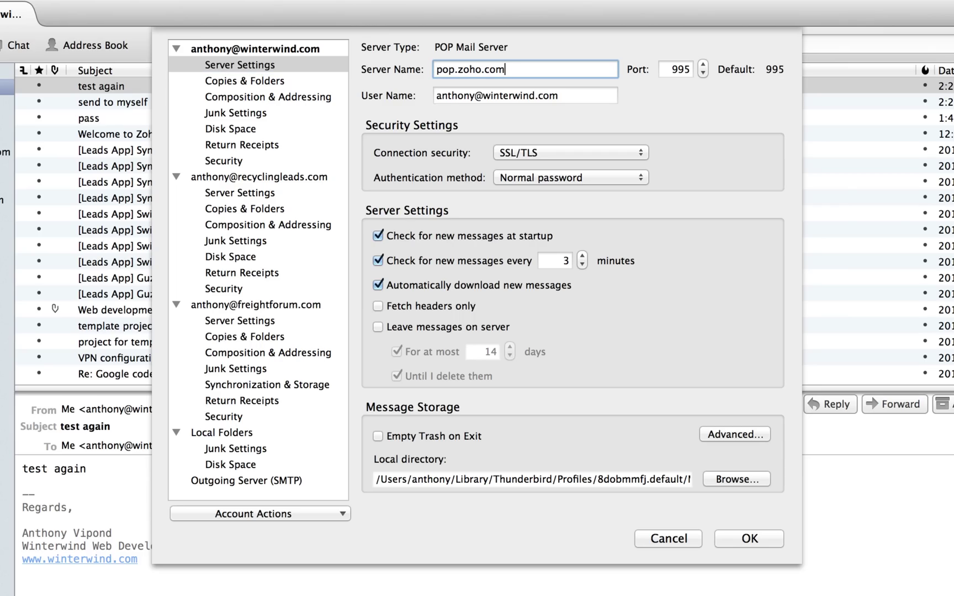
key(super+a)
click(506, 69)
key(Tab)
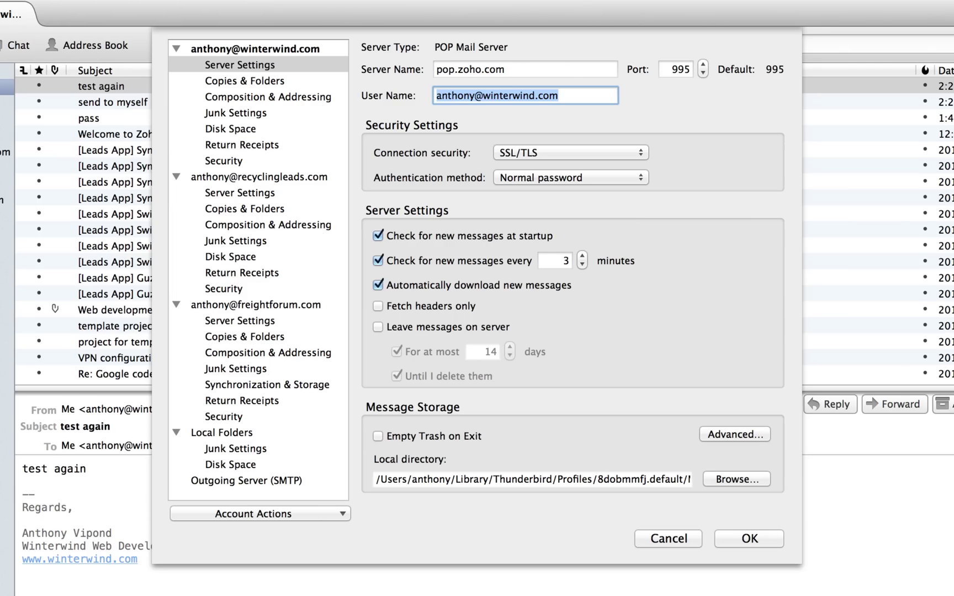
key(Right)
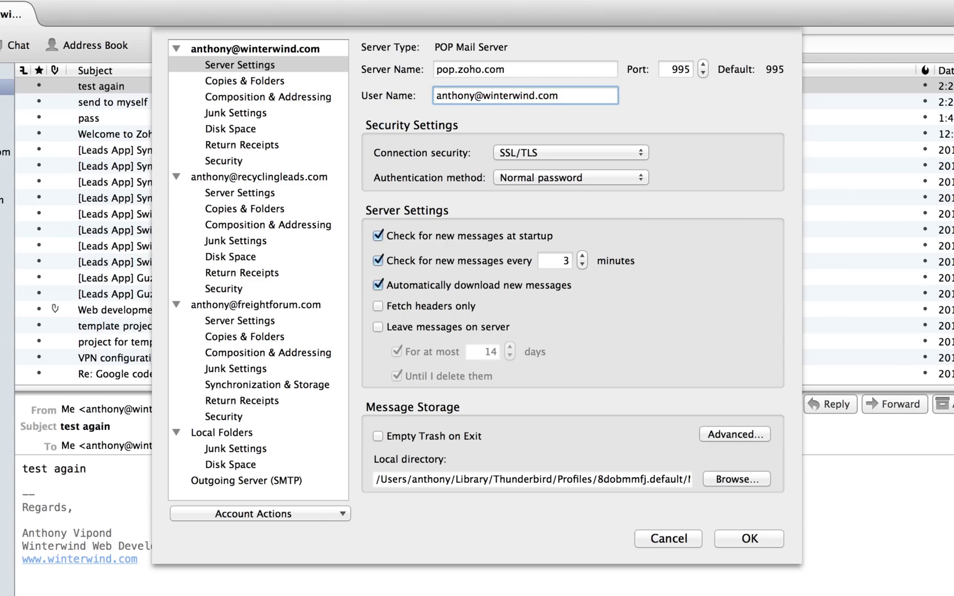
key(super+Left)
key(alt+shift+Right)
click(554, 95)
key(shift+Left)
key(shift+Left)
key(shift+Left)
key(shift+Left)
key(shift+Left)
key(shift+Left)
key(shift+Left)
key(shift+Left)
key(shift+Left)
key(shift+Left)
key(shift+Left)
key(shift+Left)
key(shift+Left)
key(shift+Left)
key(shift+Left)
key(shift+Left)
key(shift+Left)
key(shift+Left)
key(shift+Left)
key(shift+Left)
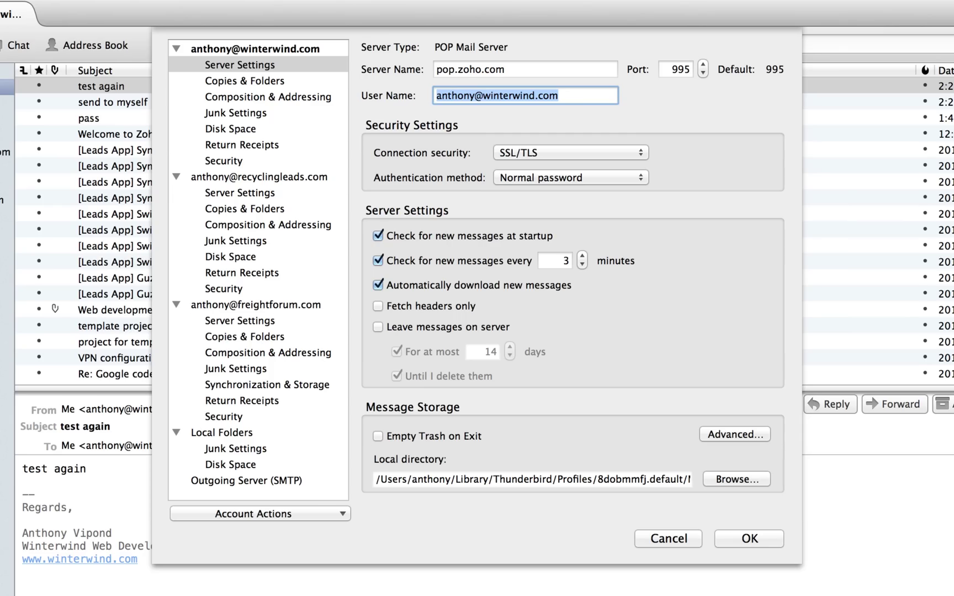
key(Right)
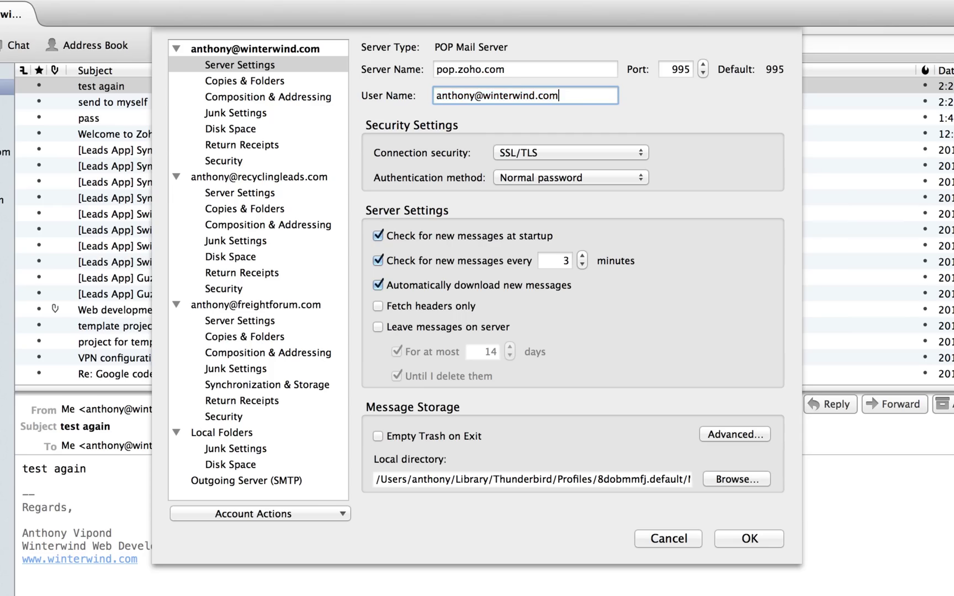
key(super+a)
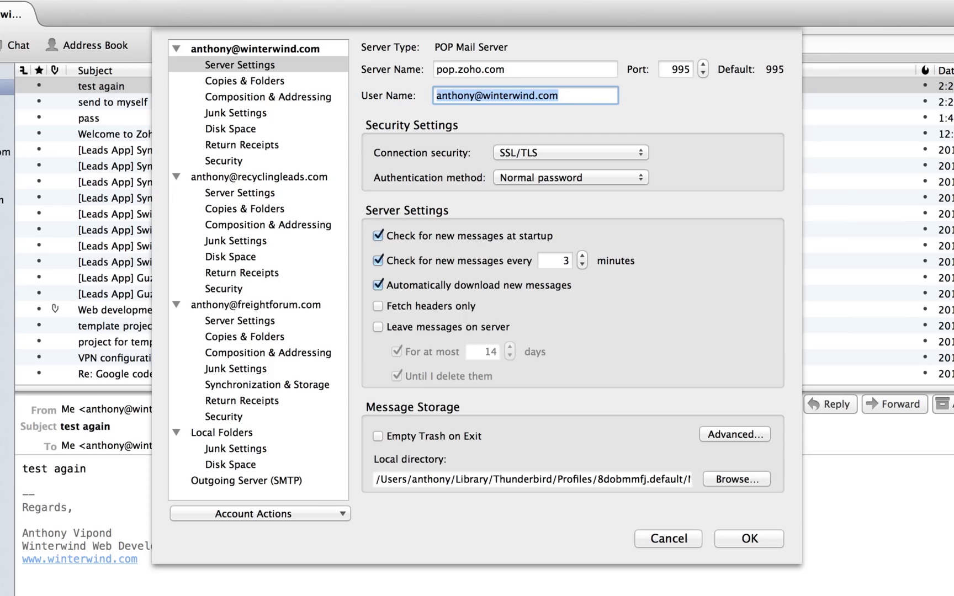
click(464, 96)
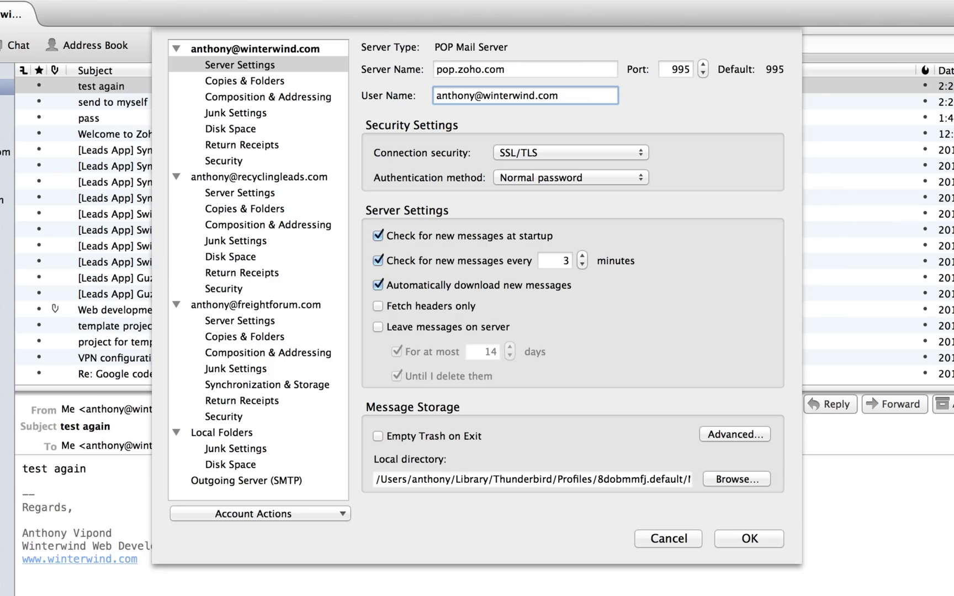
click(570, 152)
key(Escape)
key(Return)
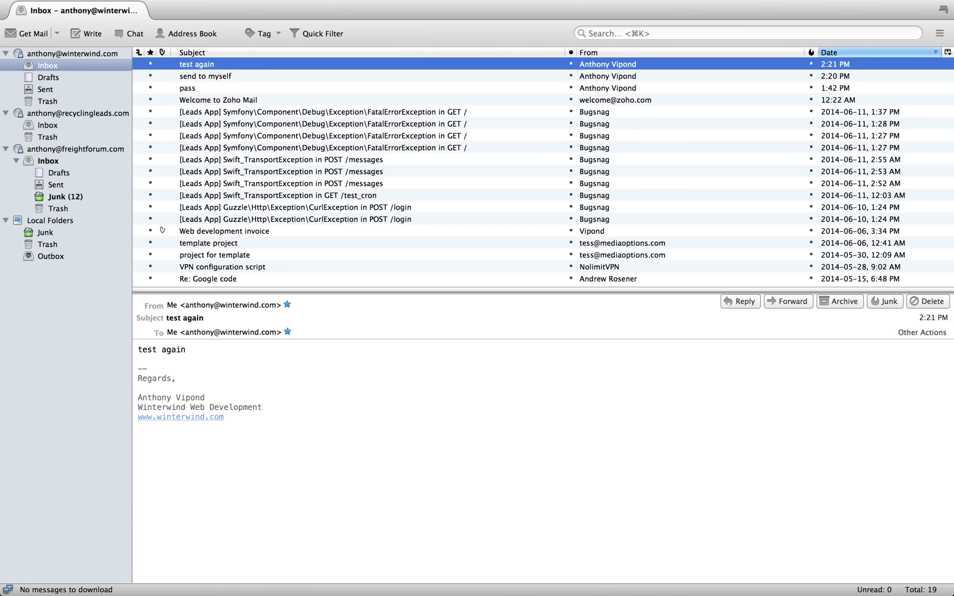
click(57, 33)
Get mail for the winterwind account and open the new 'screencast test' message, then go back to Chrome
click(82, 72)
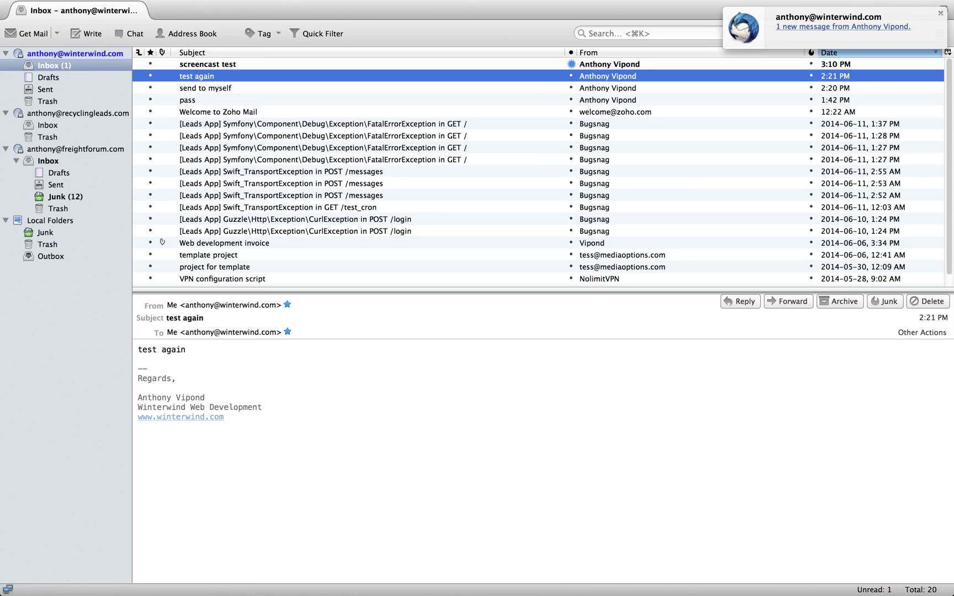
click(206, 64)
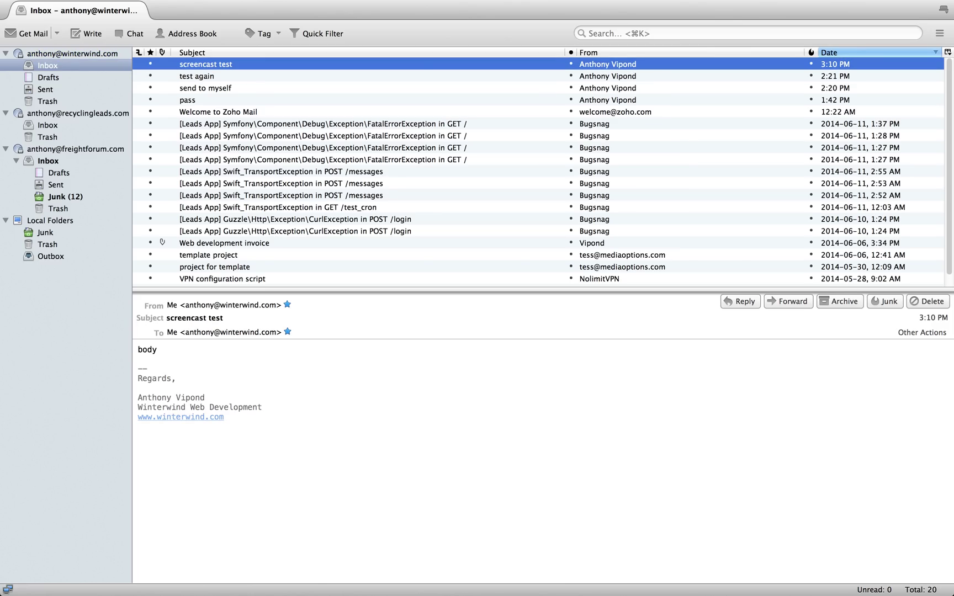
key(super+Tab)
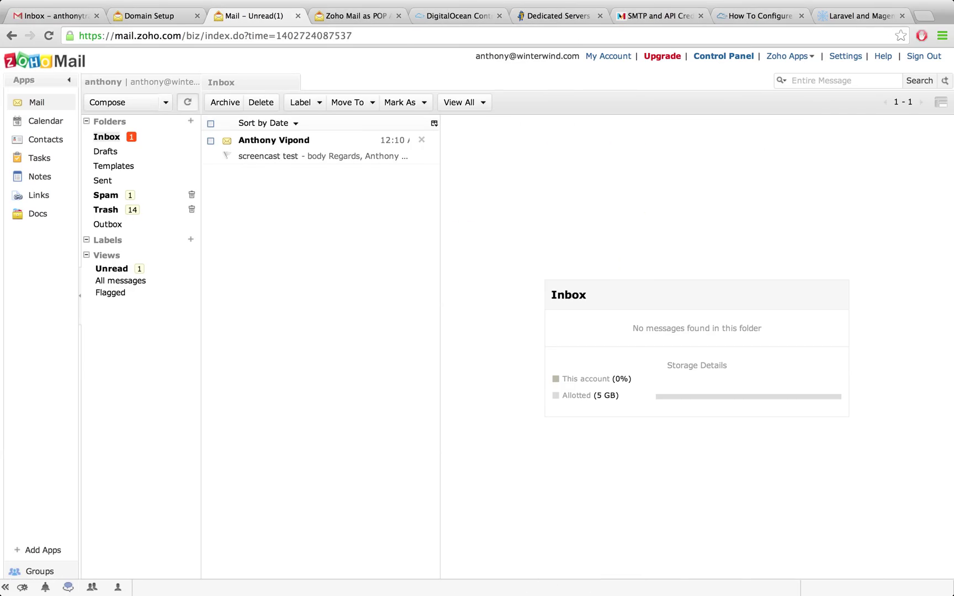
Refresh Zoho Mail, check the Outbox and empty Inbox, and find 'screencast test' in Trash
click(187, 102)
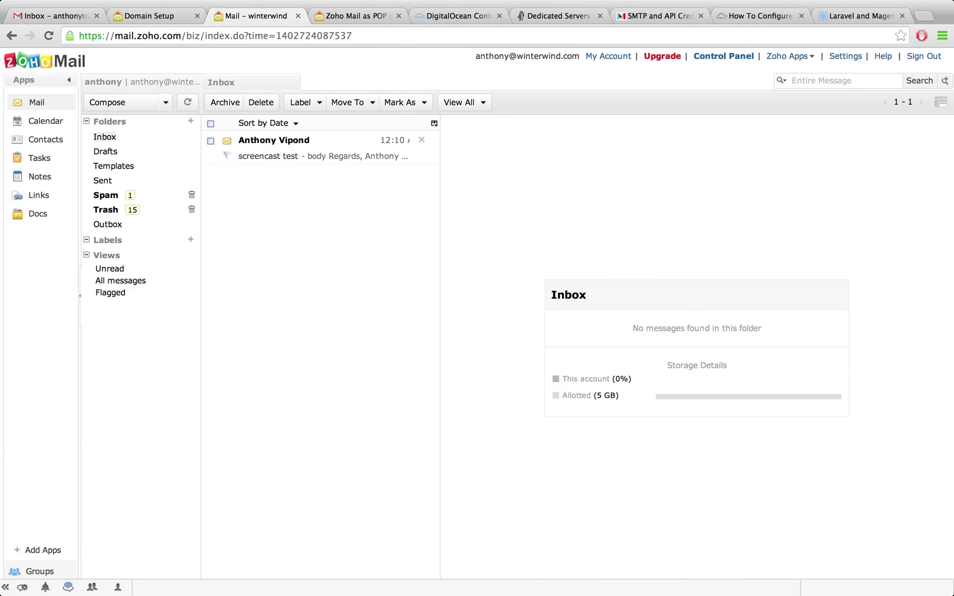
click(107, 224)
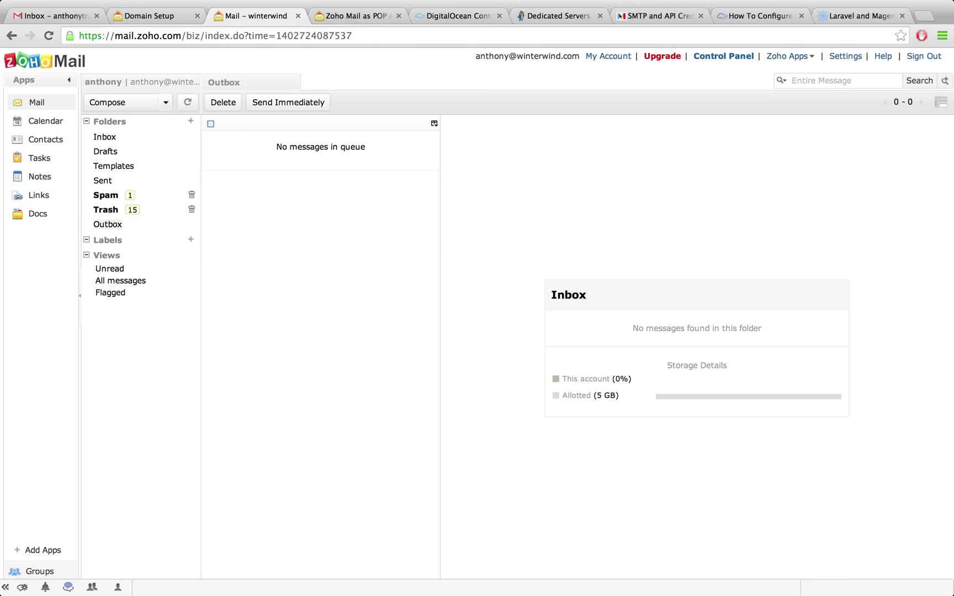
click(104, 137)
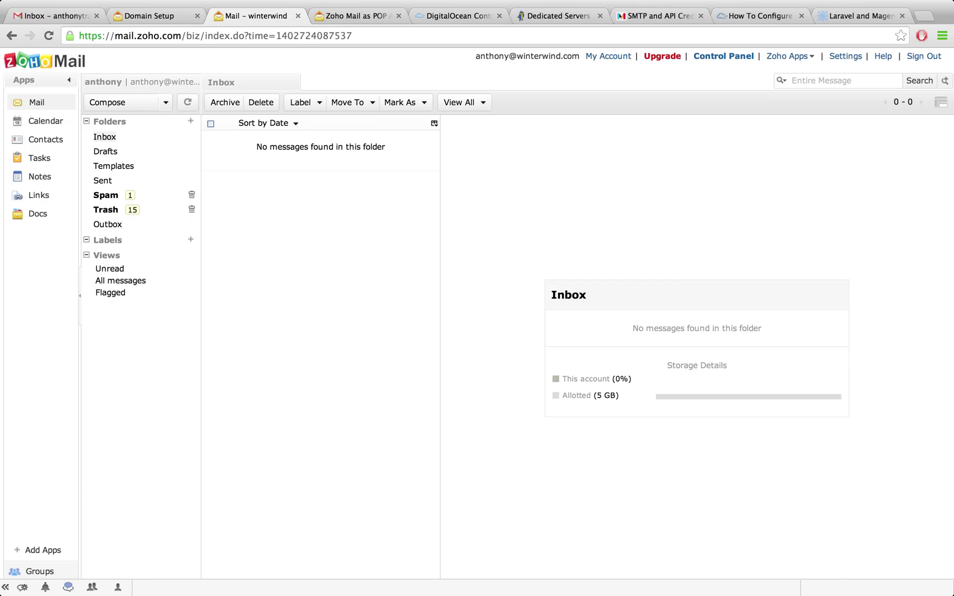
click(106, 209)
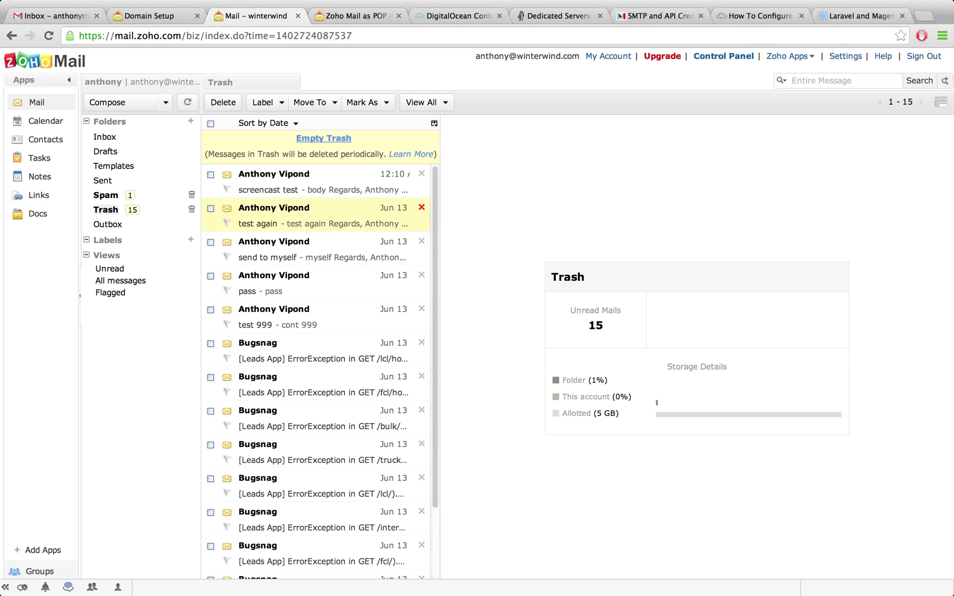
key(super+Tab)
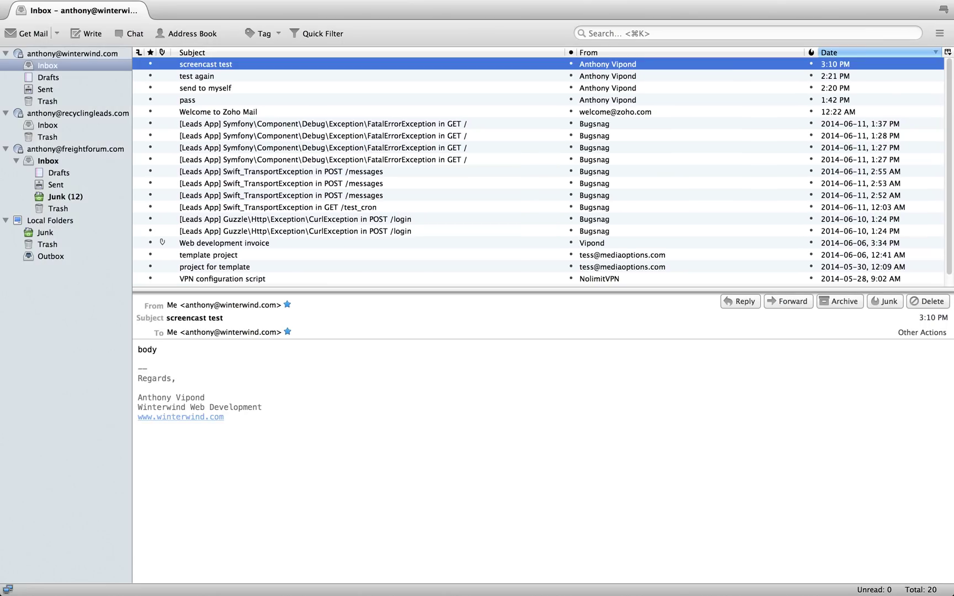
key(super+Tab)
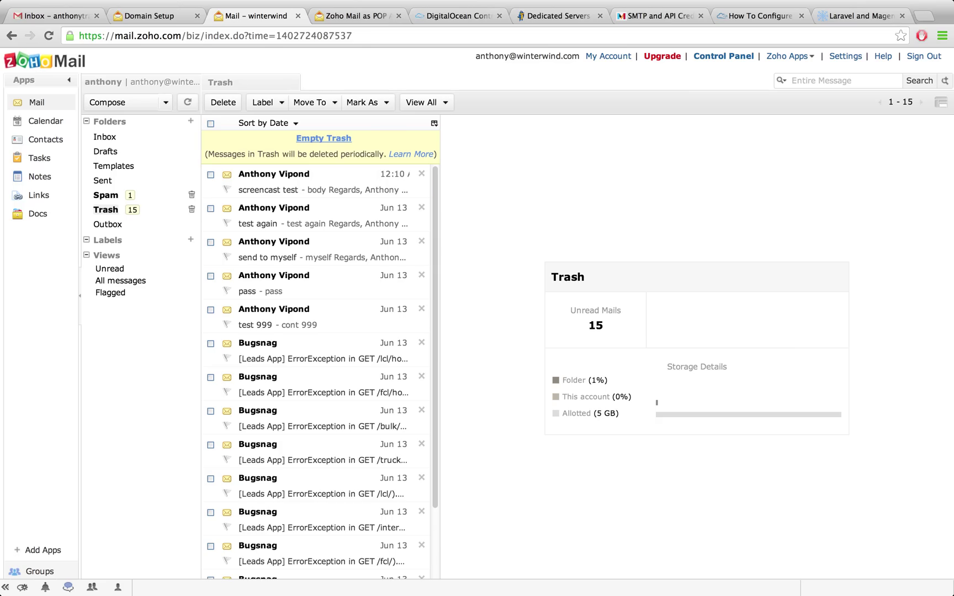
Open the Spam folder in Zoho Mail
click(105, 195)
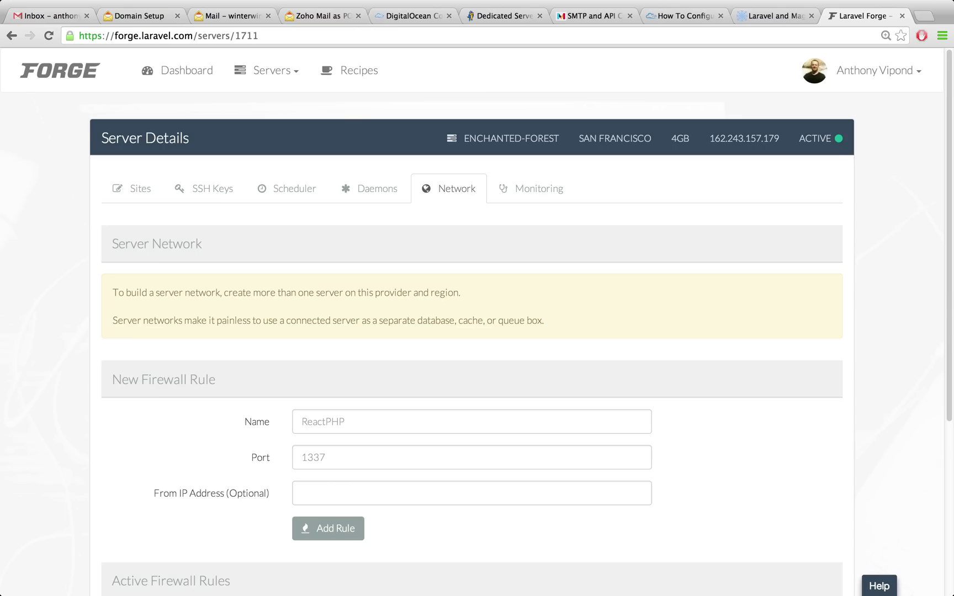
Highlight the HTTP and HTTPS active firewall rules in Forge, then return to the Zoho POP help page
scroll(477, 321, down, 5)
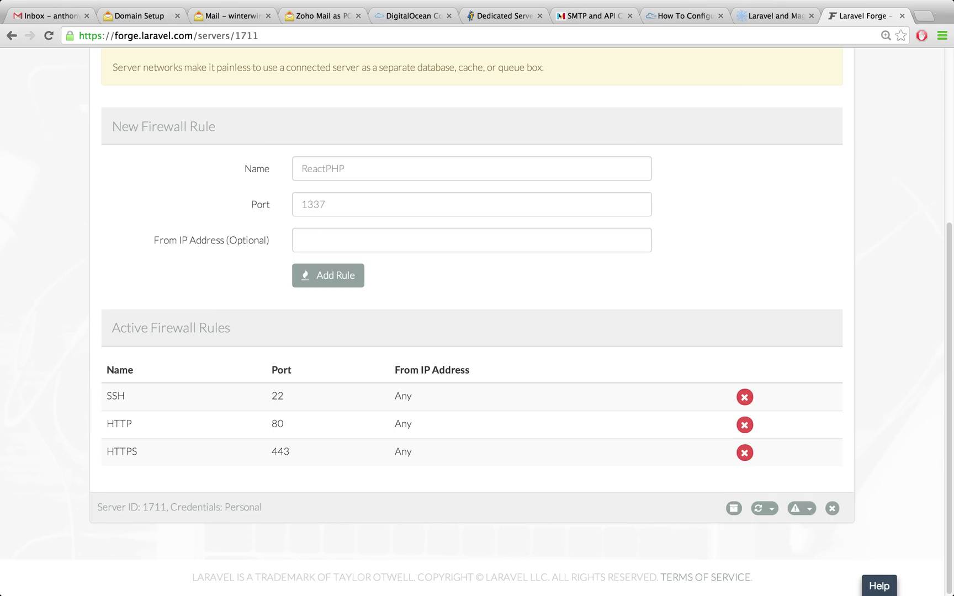
double_click(119, 423)
click(119, 423)
drag(107, 424, 290, 452)
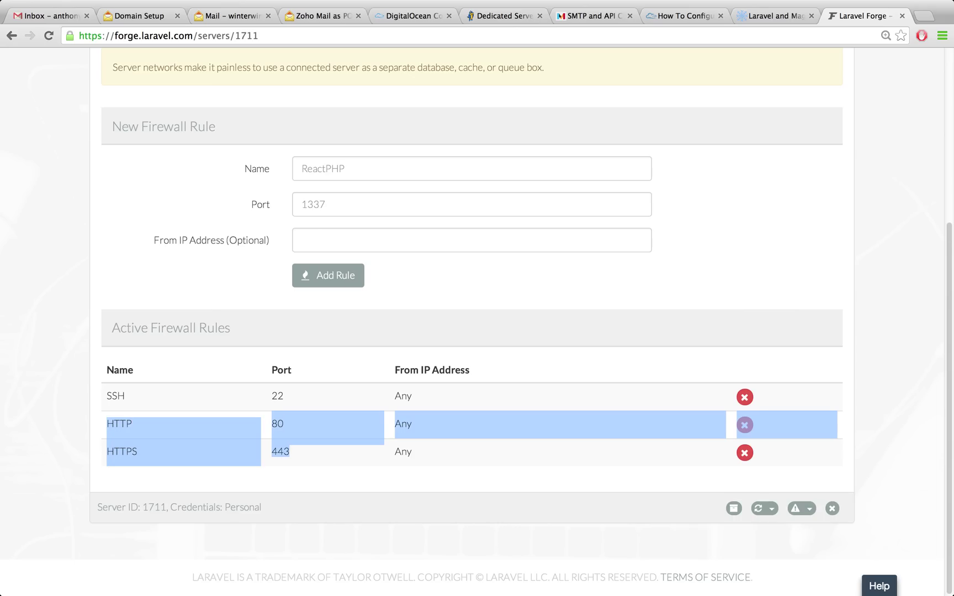
click(289, 452)
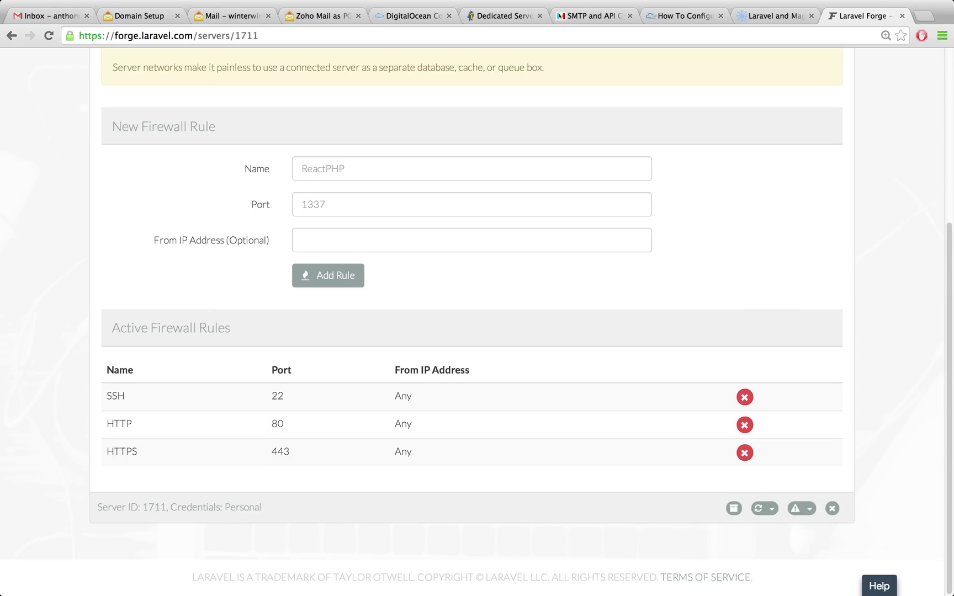
drag(289, 452, 113, 424)
click(113, 423)
scroll(477, 320, up, 5)
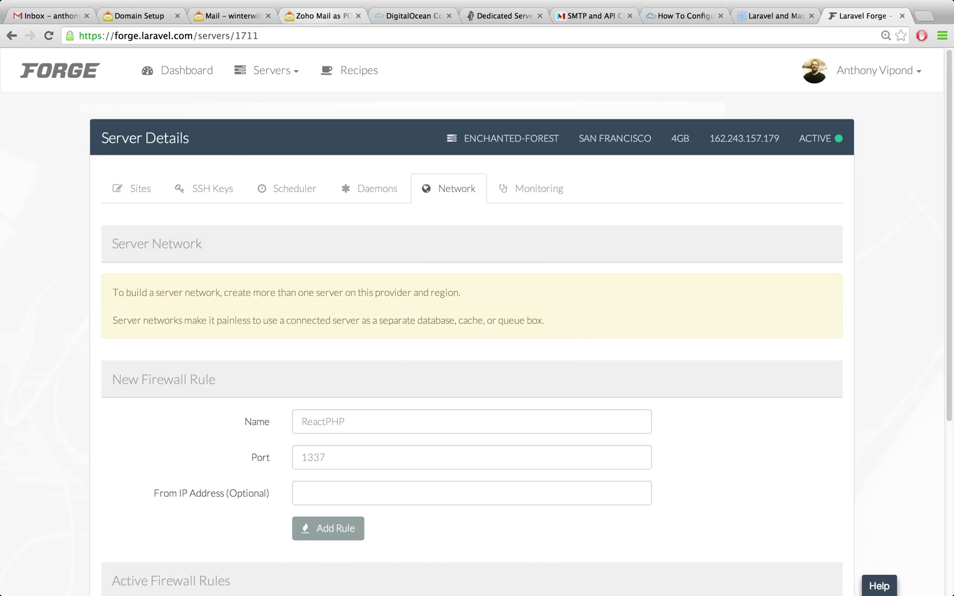
click(323, 15)
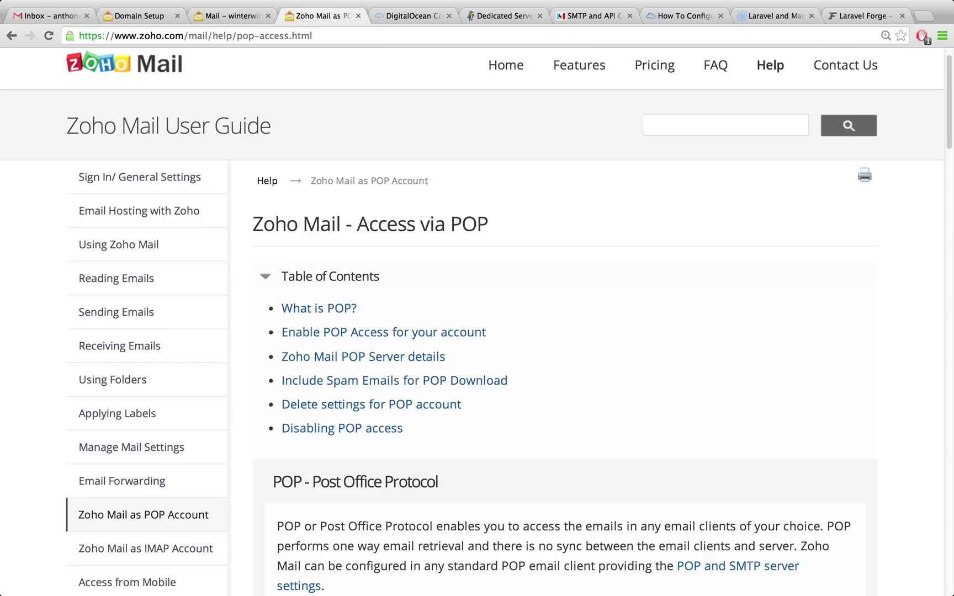
Show Mandrill's SMTP credentials page with host smtp.mandrillapp.com on port 587
click(590, 16)
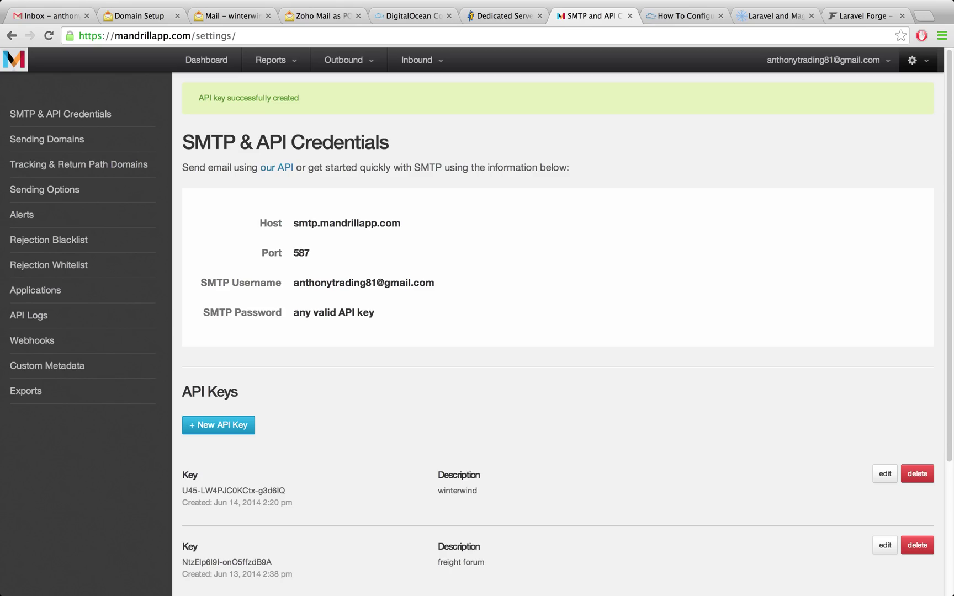
scroll(475, 318, down, 1)
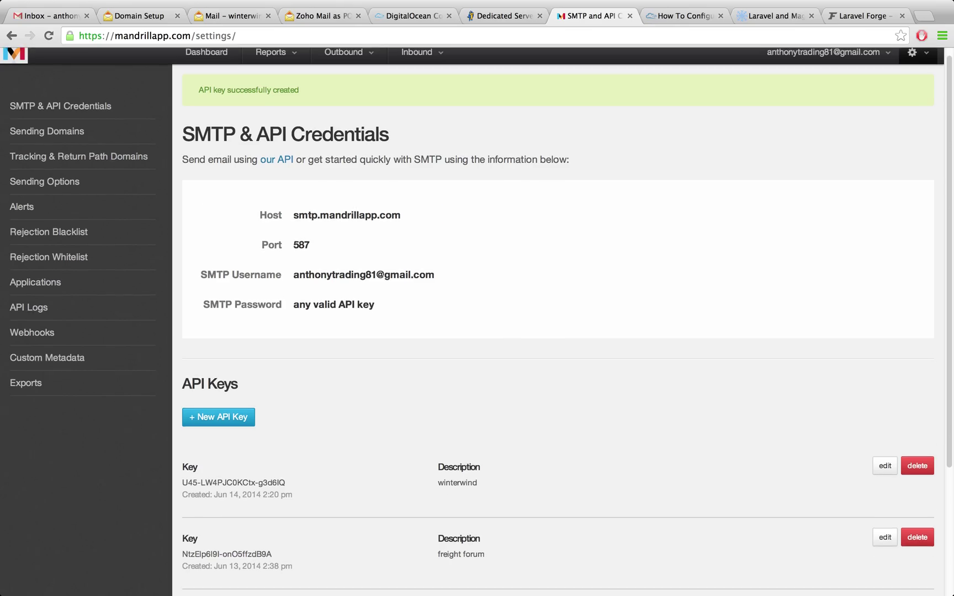
scroll(476, 318, down, 3)
scroll(475, 318, up, 5)
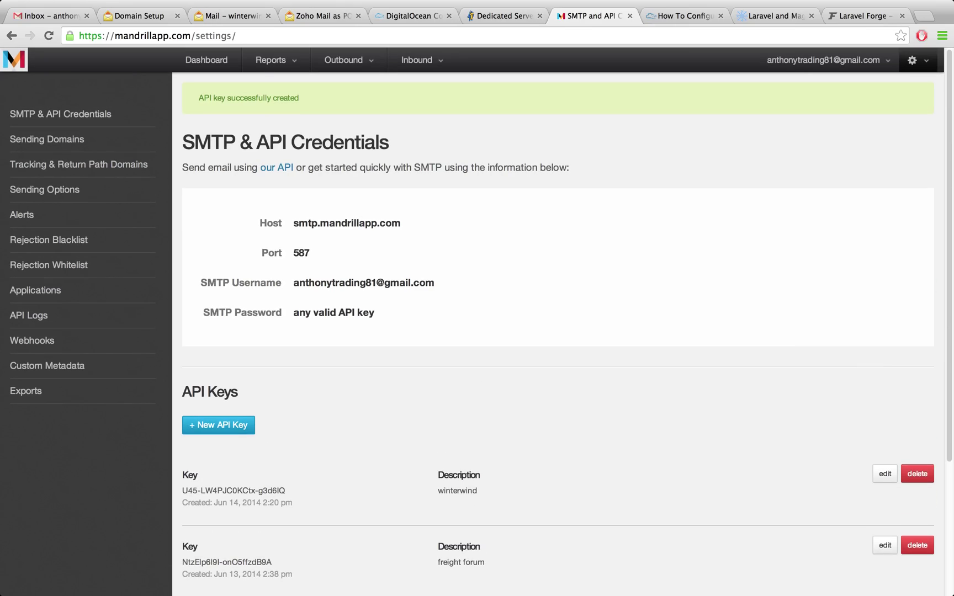